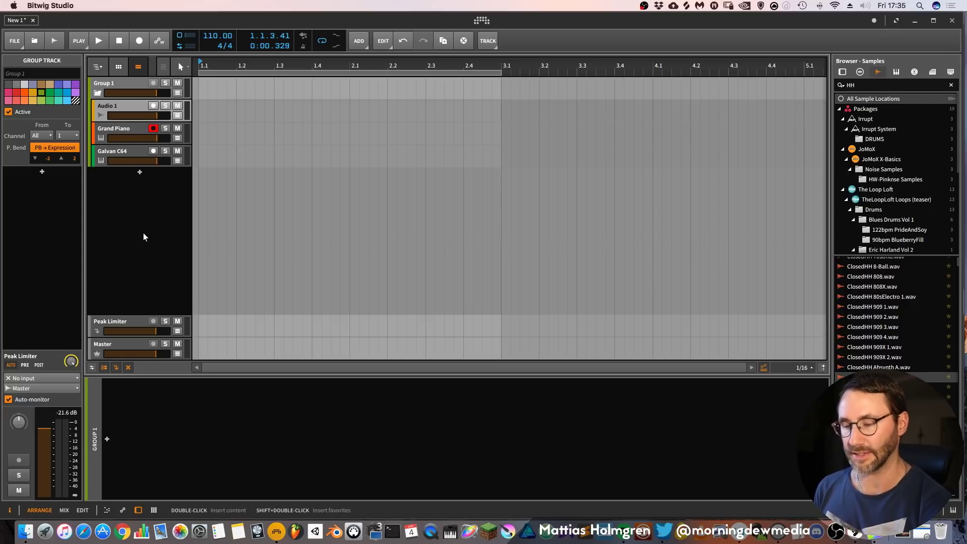
Add a new instrument track and place it between Grand Piano and Galvan C64.
{"action": "double_click", "coordinate": [144, 237]}
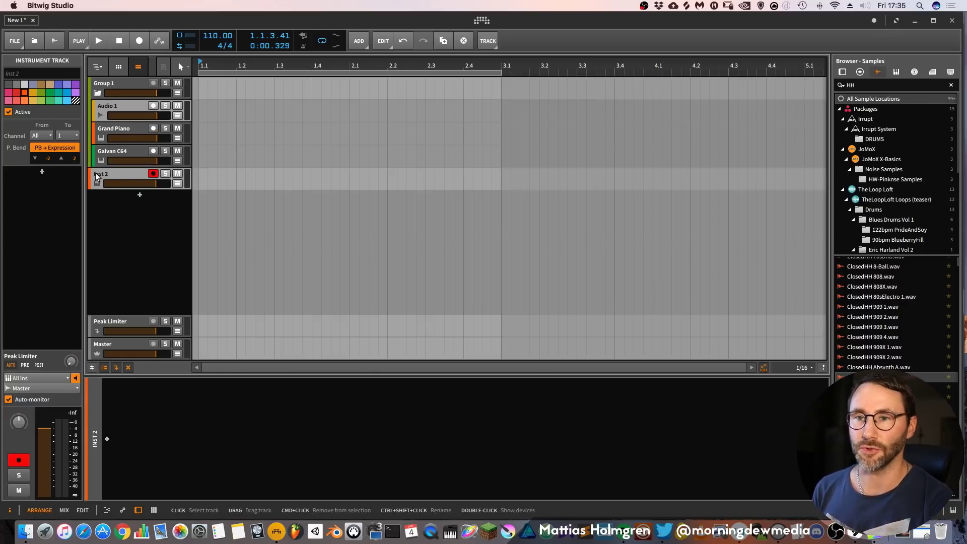
{"action": "left_click_drag", "start_coordinate": [96, 175], "coordinate": [106, 153]}
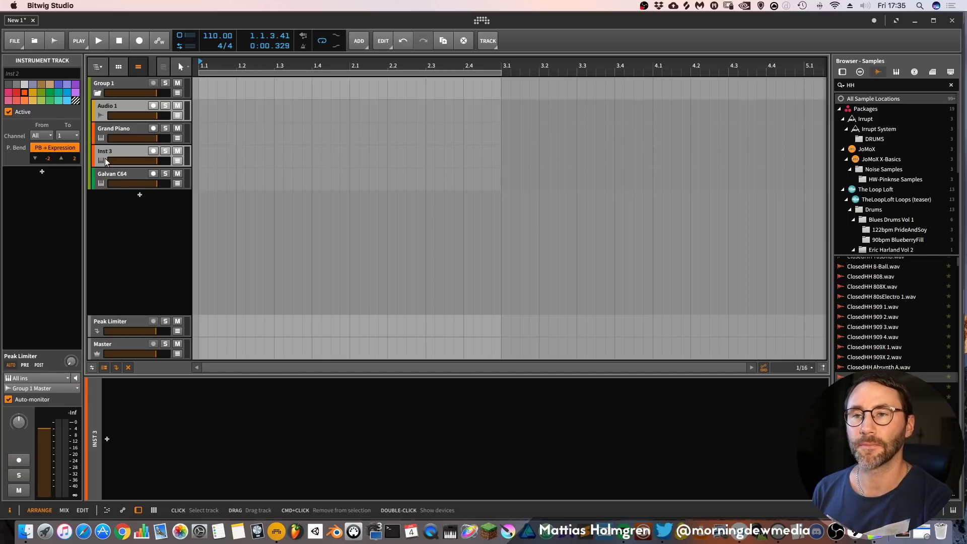
{"action": "left_click", "coordinate": [110, 91]}
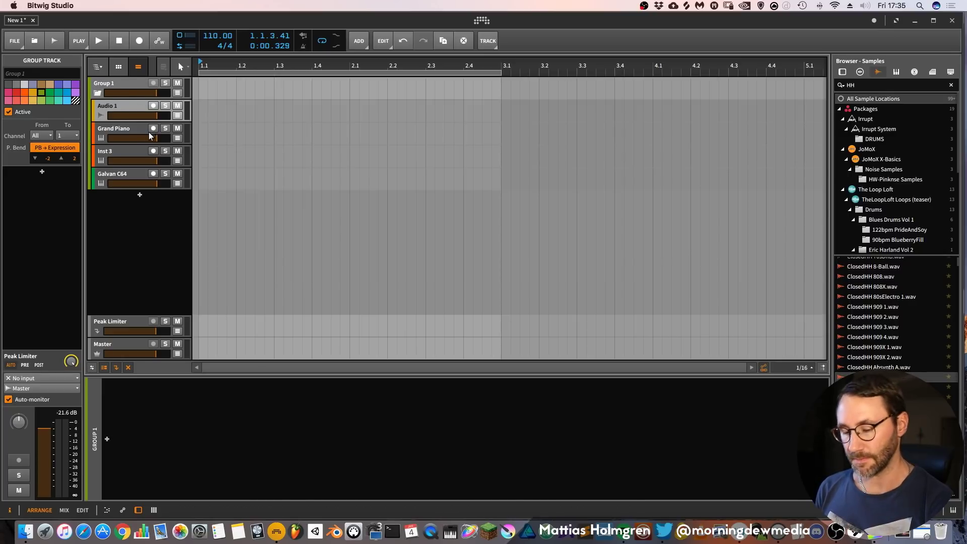
Delete the Audio 1 track, then select the new Inst 2 track's empty device chain.
{"action": "key", "text": "alt+2"}
{"action": "key", "text": "alt+1"}
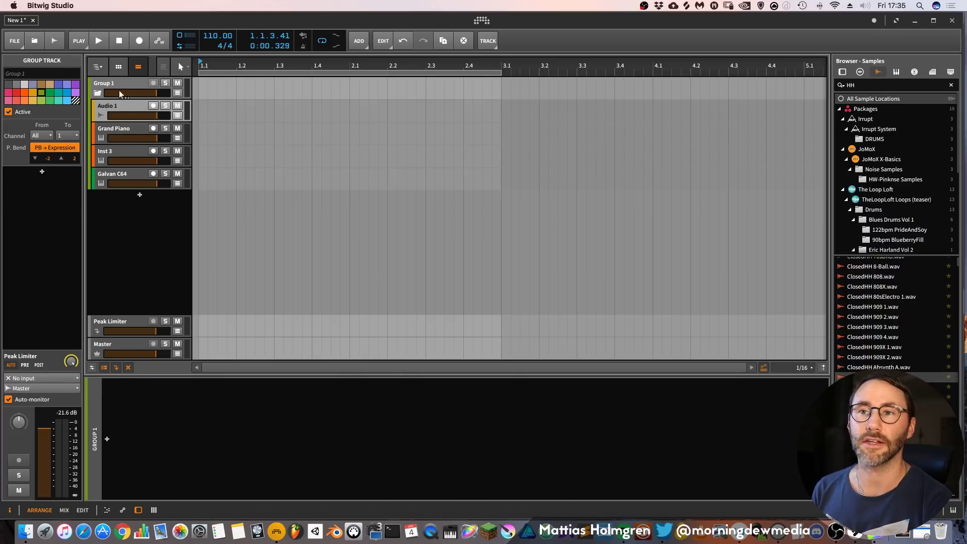
{"action": "key", "text": "Delete"}
{"action": "left_click", "coordinate": [110, 134]}
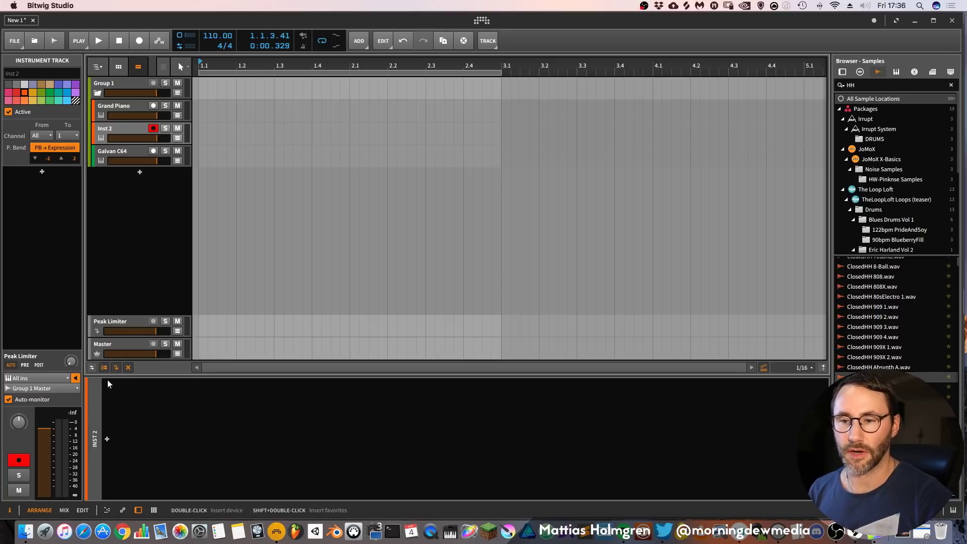
{"action": "left_click", "coordinate": [158, 406]}
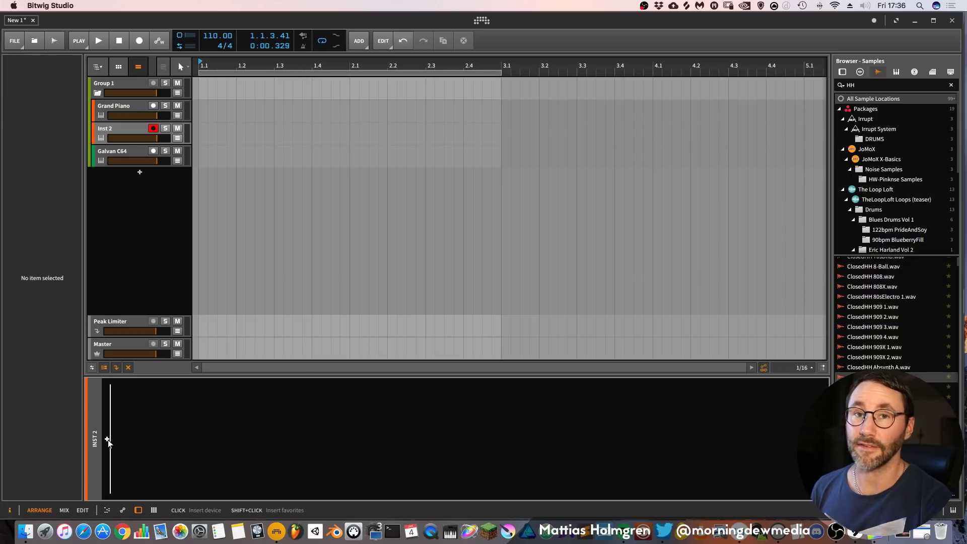
Open the pop-up browser for Inst 2's empty chain, move it aside, and search 'piano'.
{"action": "left_click", "coordinate": [107, 441]}
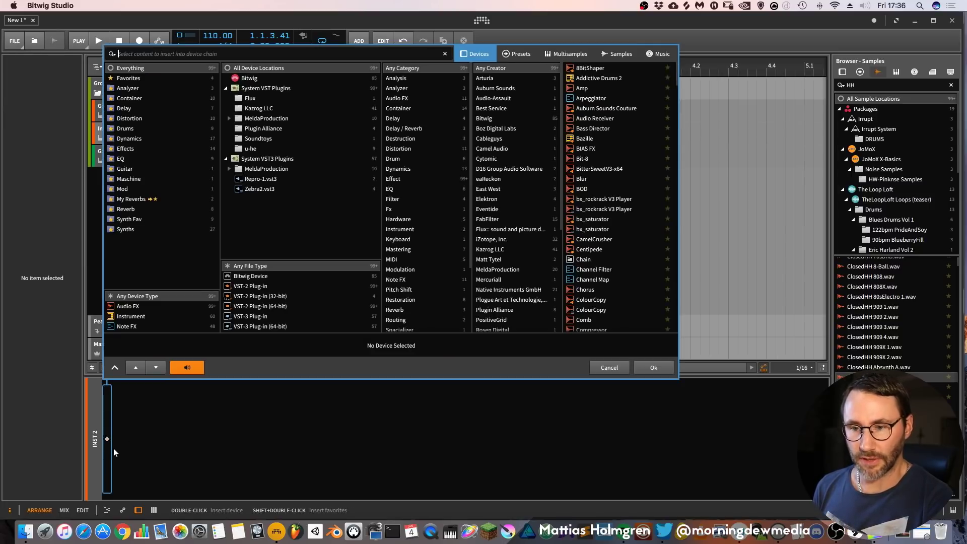
{"action": "left_click_drag", "start_coordinate": [376, 371], "coordinate": [467, 387]}
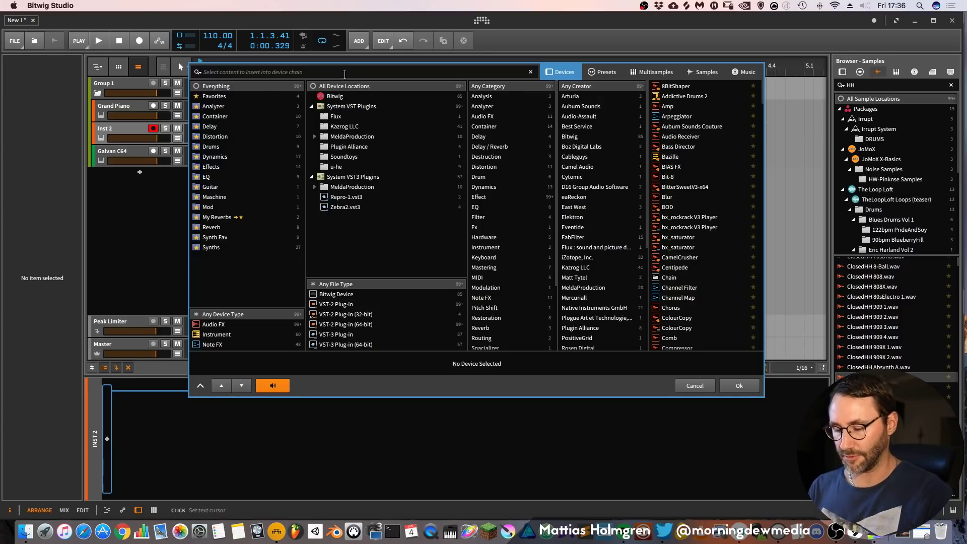
{"action": "type", "text": "piano"}
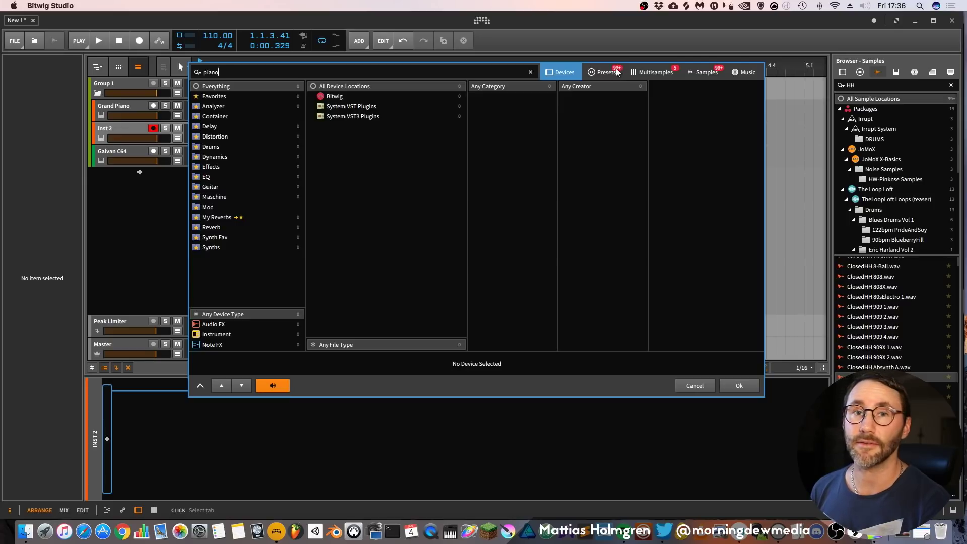
Browse piano presets, multisamples and E-Piano 1 samples (A5, C5, Eb1), ending on multisamples.
{"action": "left_click", "coordinate": [608, 74]}
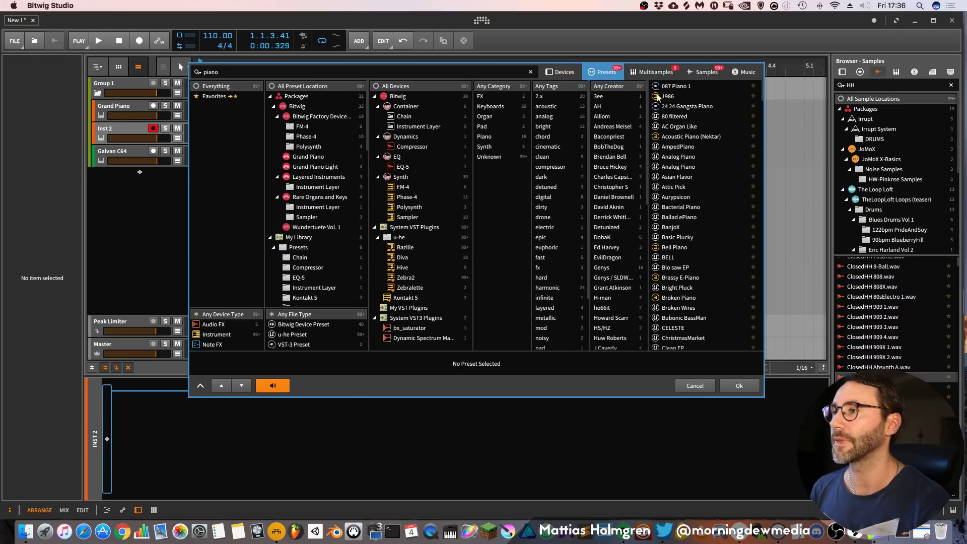
{"action": "left_click", "coordinate": [660, 75]}
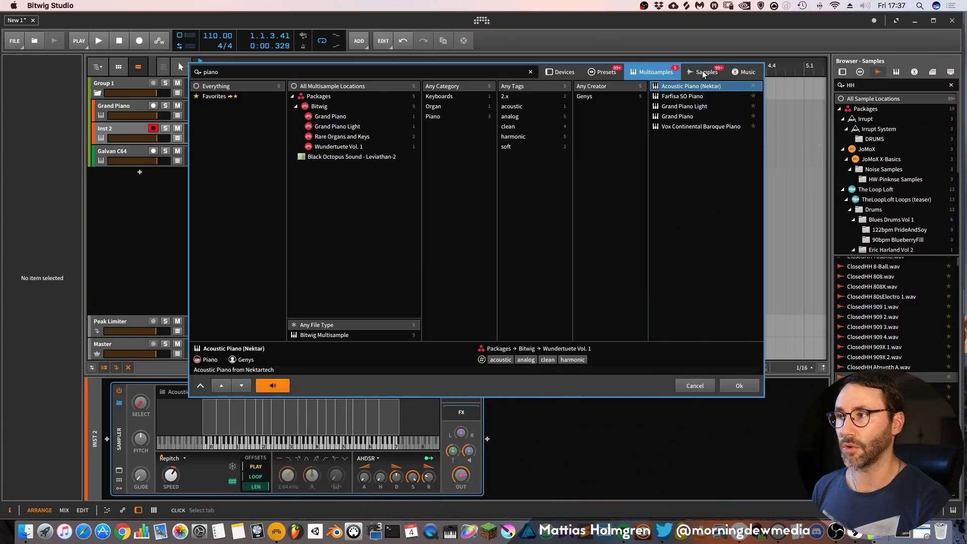
{"action": "left_click", "coordinate": [716, 71]}
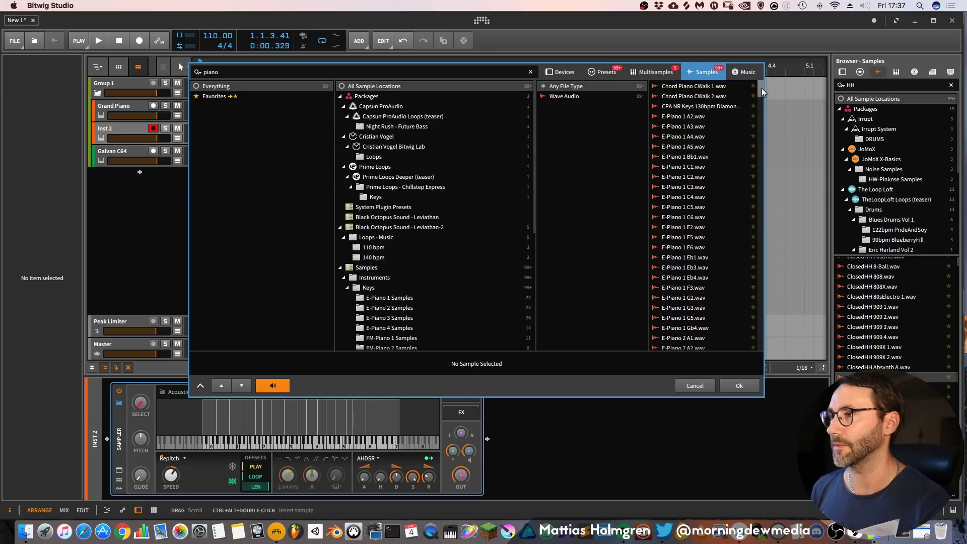
{"action": "mouse_move", "coordinate": [761, 98]}
{"action": "left_mouse_down"}
{"action": "mouse_move", "coordinate": [749, 268]}
{"action": "mouse_move", "coordinate": [755, 88]}
{"action": "mouse_move", "coordinate": [746, 101]}
{"action": "left_mouse_up"}
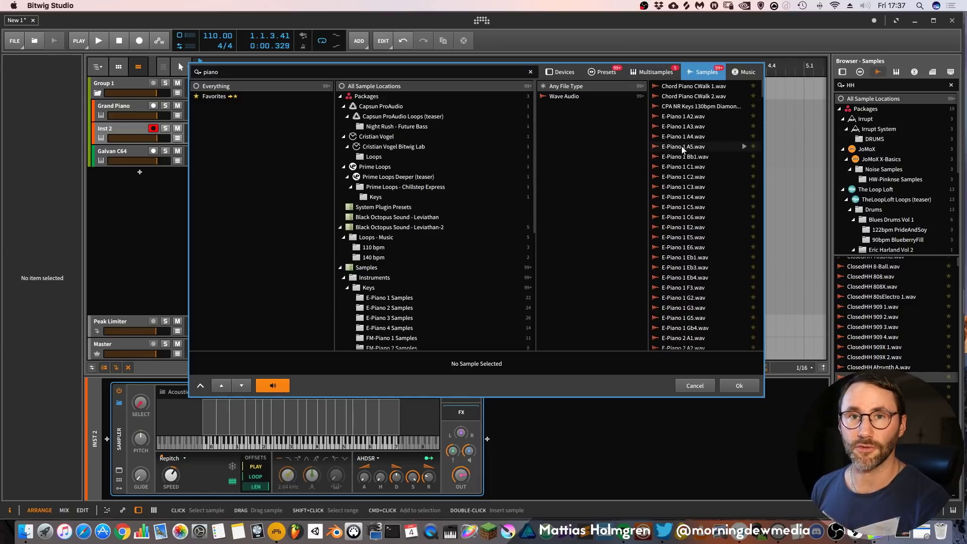
{"action": "left_click", "coordinate": [688, 147]}
{"action": "left_click", "coordinate": [685, 207]}
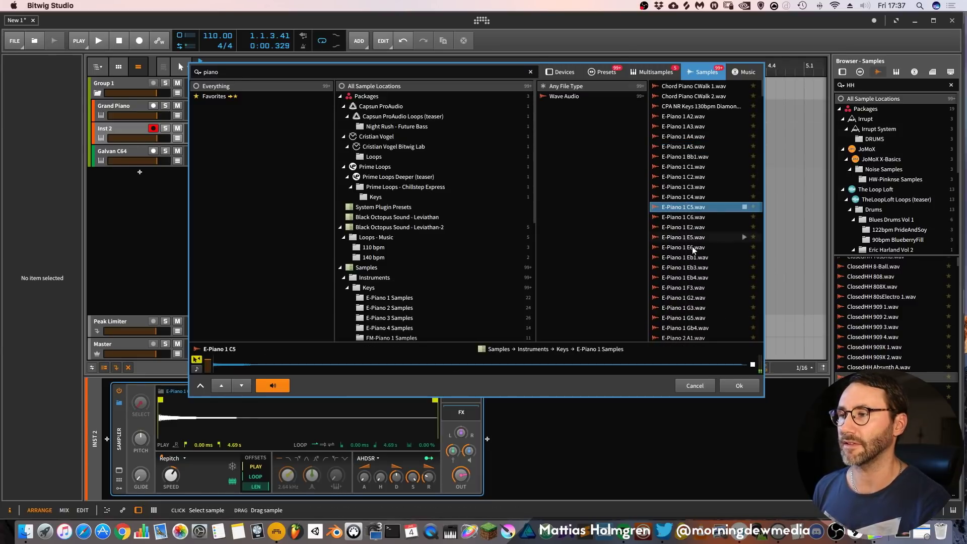
{"action": "left_click", "coordinate": [686, 258]}
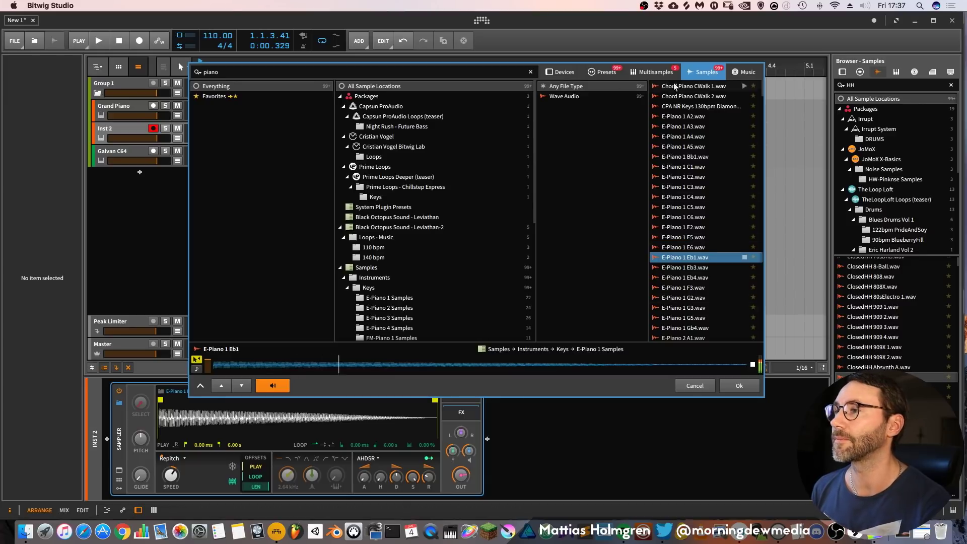
{"action": "left_click", "coordinate": [655, 71]}
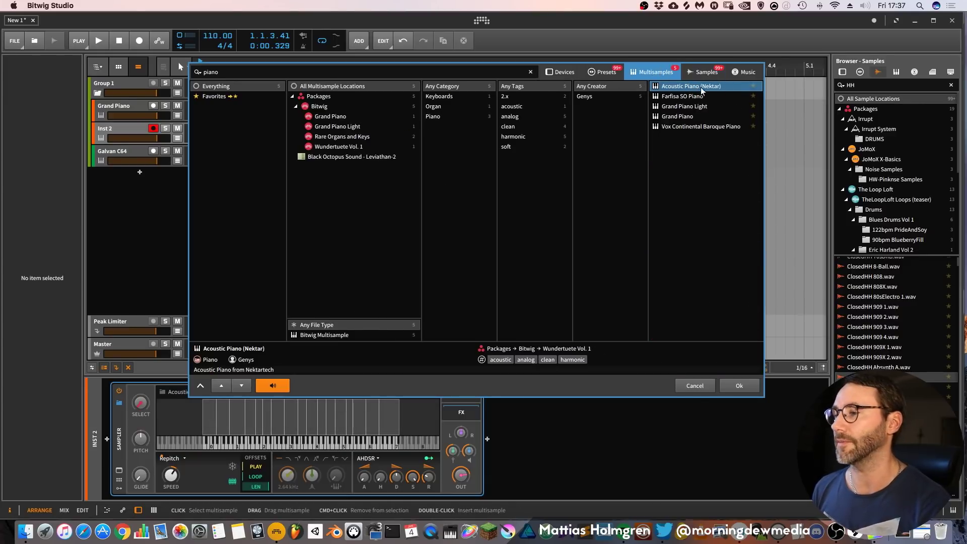
Confirm Acoustic Piano (Nektar), then audition Grand Piano, Grand Piano Light and Vox Continental Baroque Piano.
{"action": "left_click", "coordinate": [731, 387]}
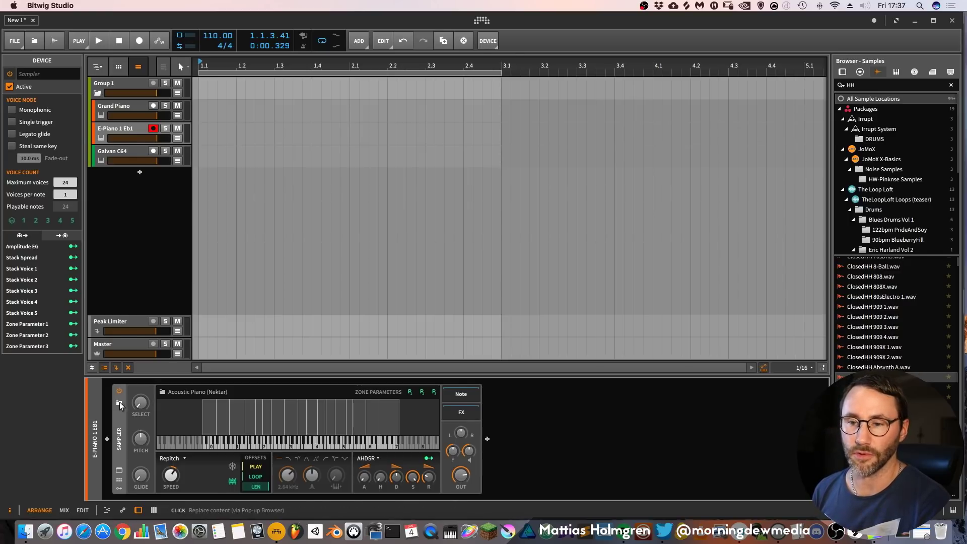
{"action": "left_click", "coordinate": [119, 404]}
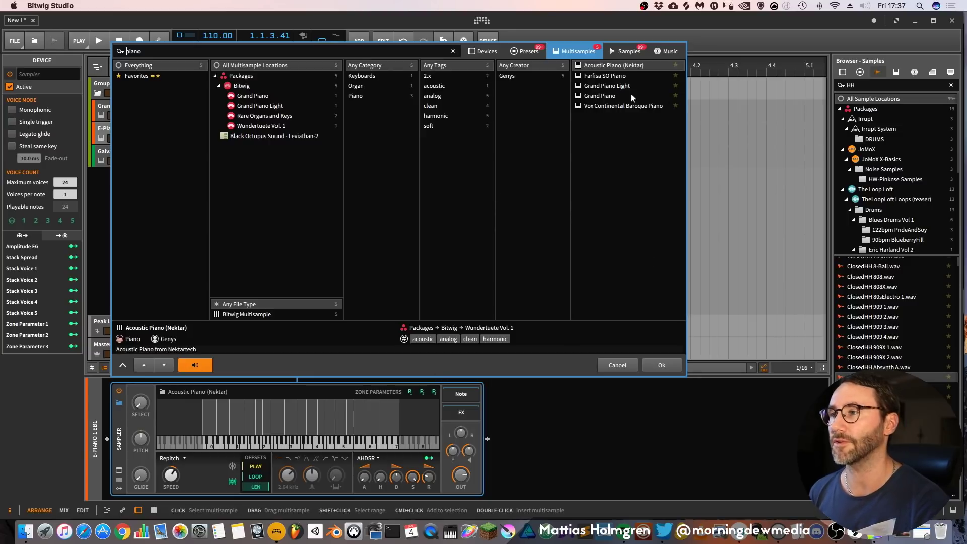
{"action": "left_click", "coordinate": [604, 97]}
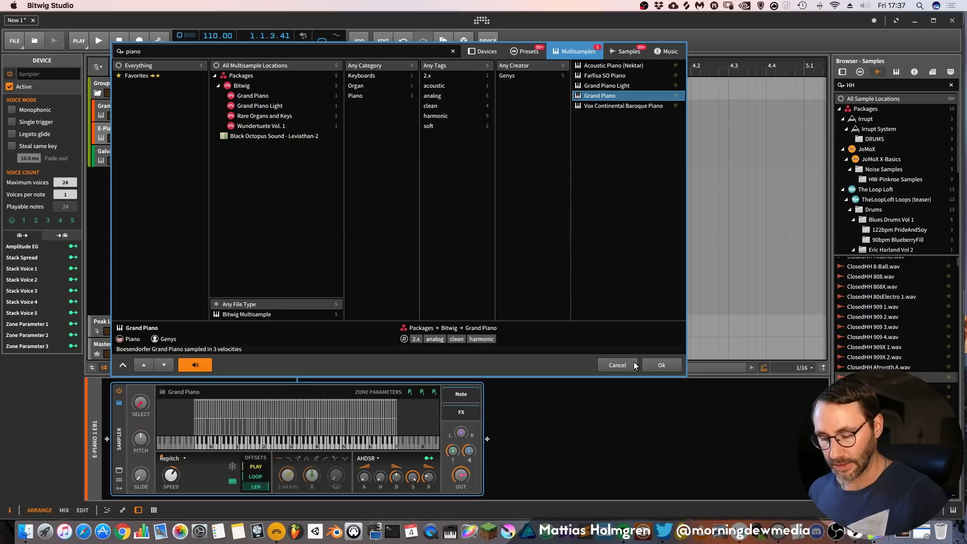
{"action": "left_click", "coordinate": [610, 86]}
{"action": "left_click", "coordinate": [605, 96]}
{"action": "left_click", "coordinate": [605, 105]}
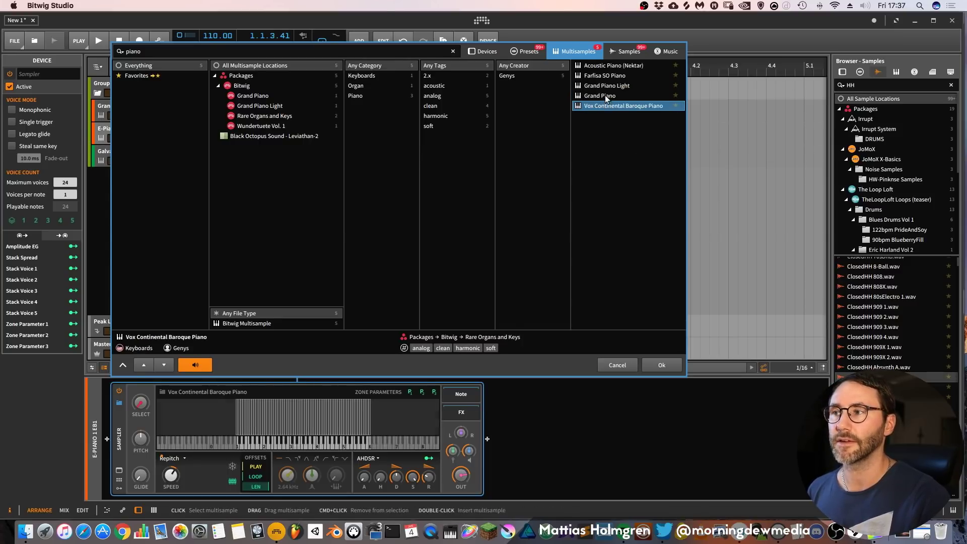
{"action": "left_click", "coordinate": [605, 96]}
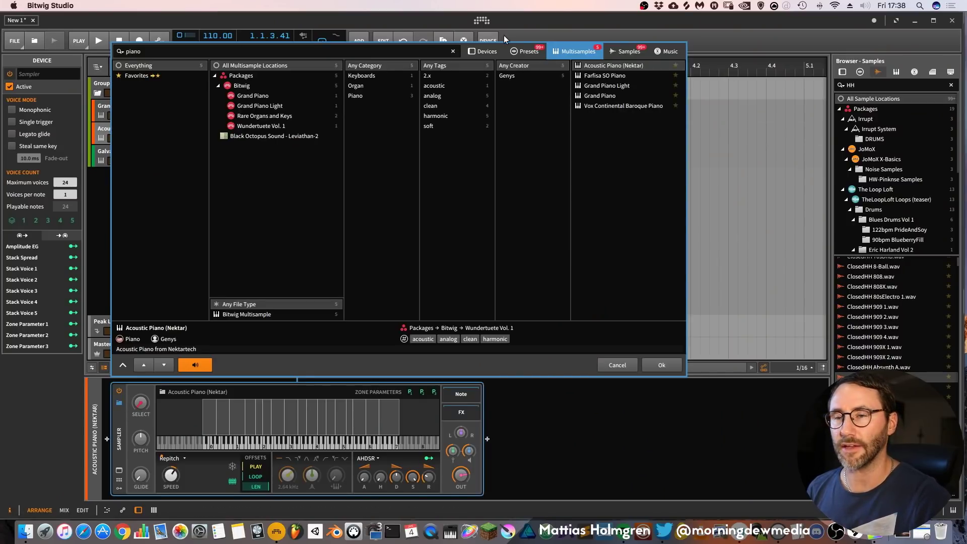
{"action": "left_click", "coordinate": [484, 51]}
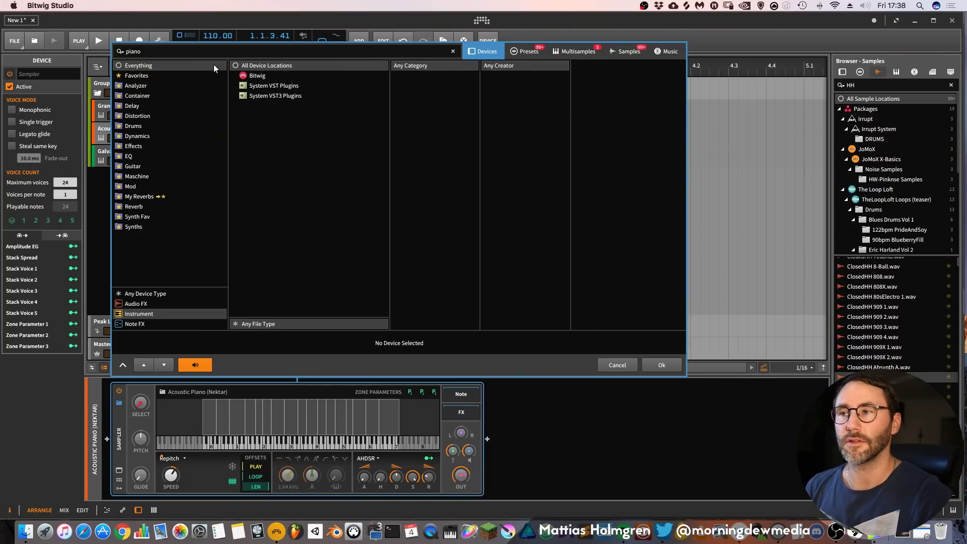
Clear the piano search and filter the device list to Audio FX, then Instrument.
{"action": "left_click", "coordinate": [453, 51]}
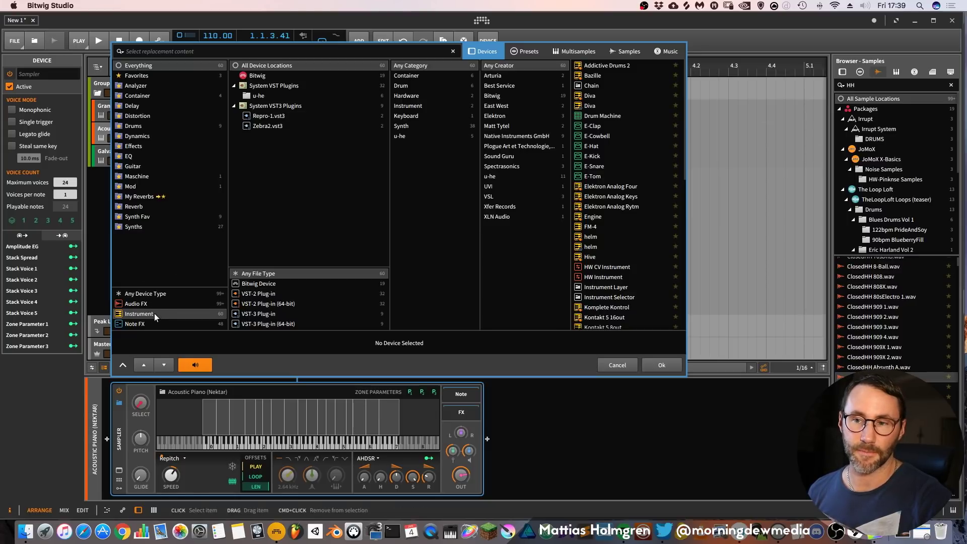
{"action": "left_click", "coordinate": [135, 304]}
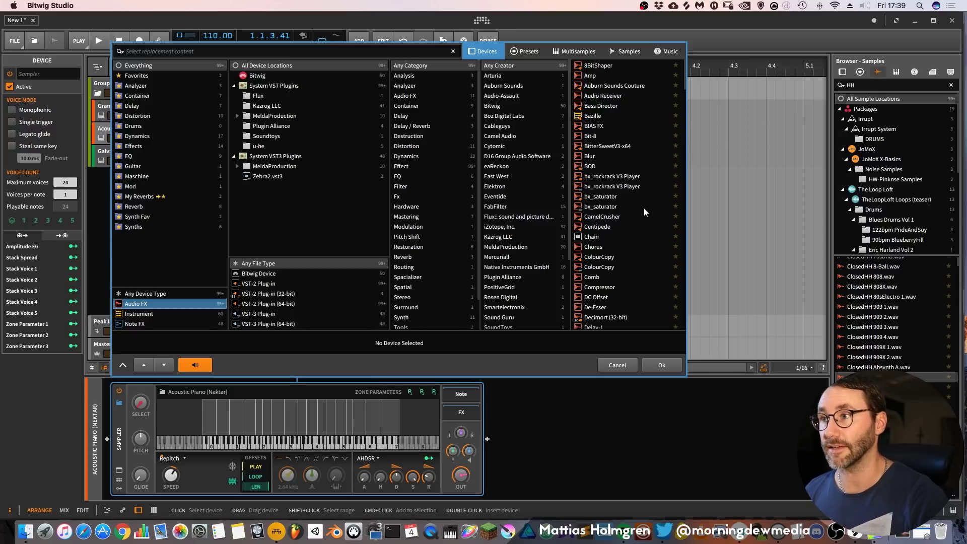
{"action": "left_click", "coordinate": [140, 314]}
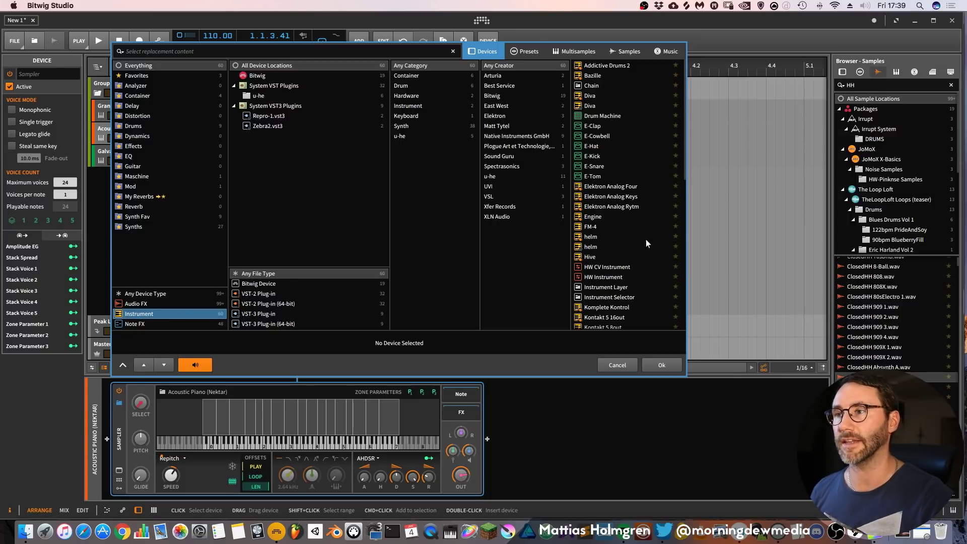
Preview Drum Machine, E-Cowbell, E-Hat and E-Kick, then limit the list to Bitwig devices.
{"action": "left_click", "coordinate": [136, 324]}
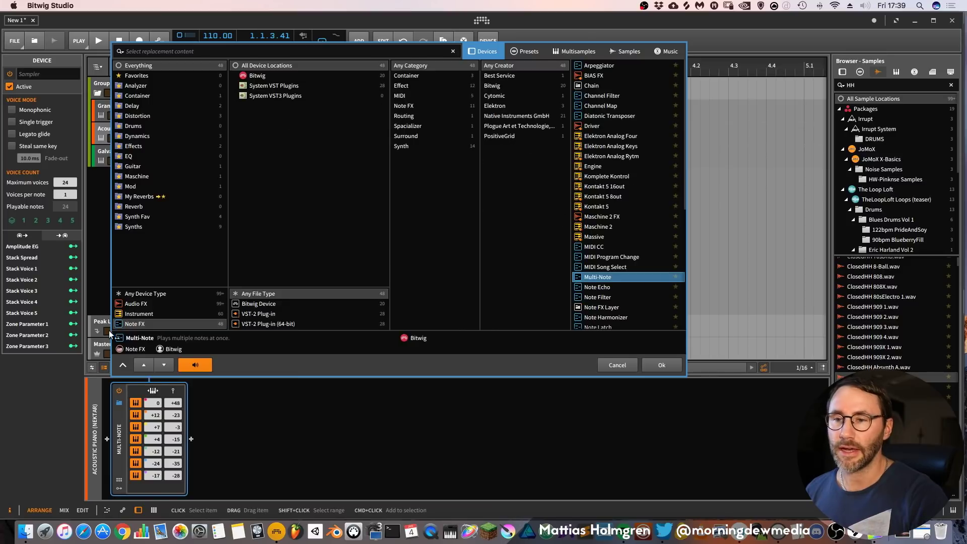
{"action": "scroll", "coordinate": [633, 202], "scroll_direction": "down", "scroll_amount": 4}
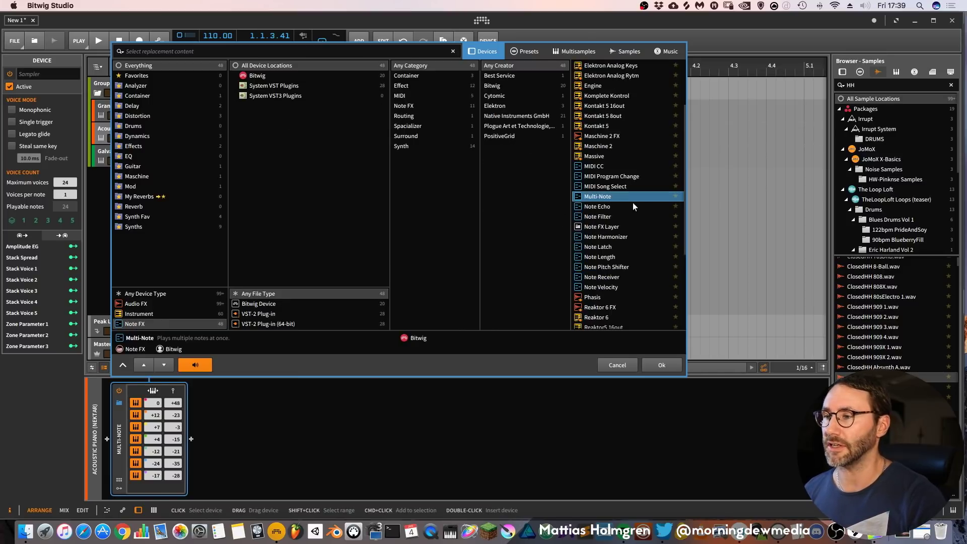
{"action": "scroll", "coordinate": [627, 221], "scroll_direction": "down", "scroll_amount": 3}
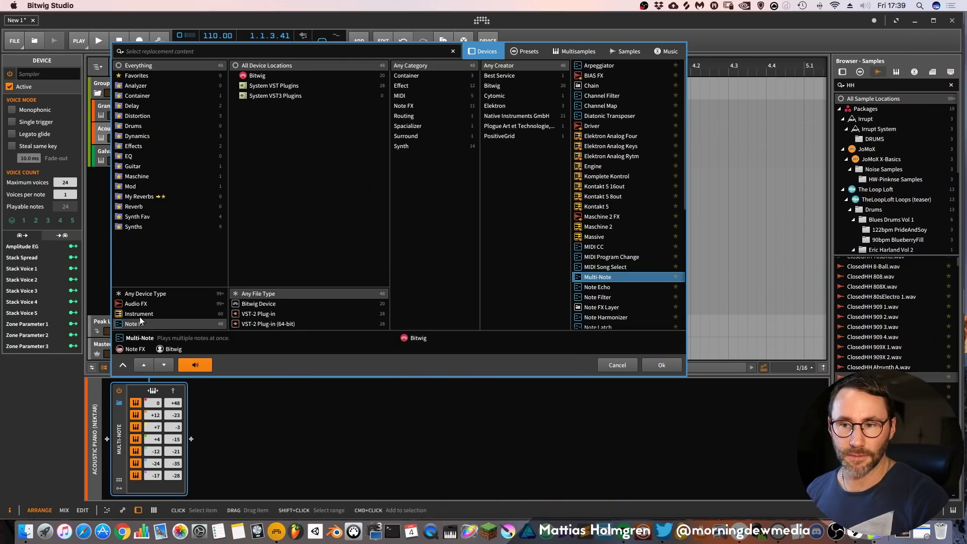
{"action": "left_click", "coordinate": [141, 315]}
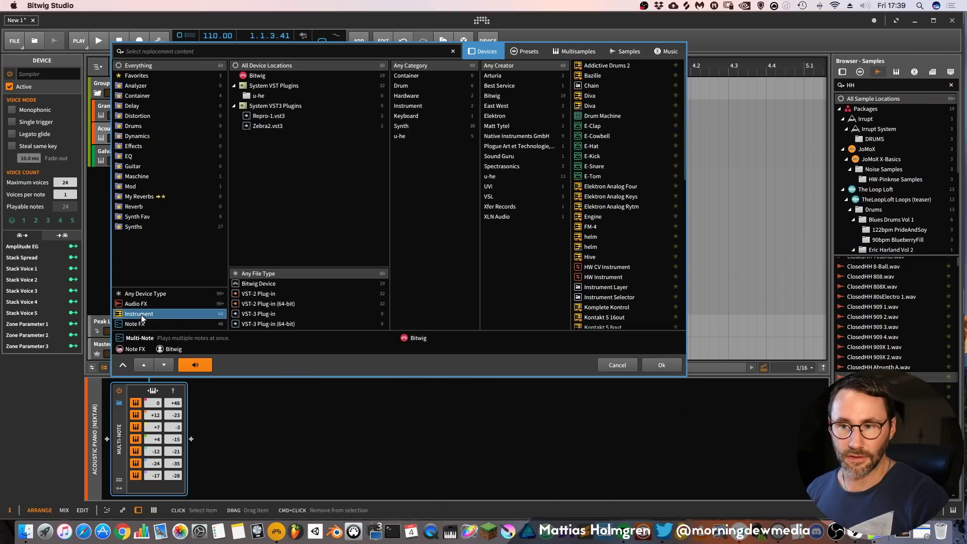
{"action": "left_click", "coordinate": [603, 116]}
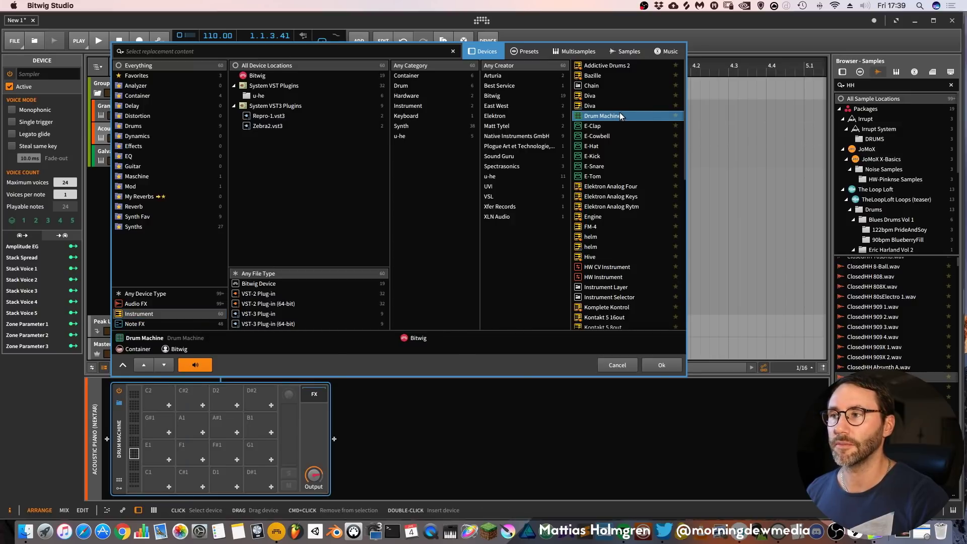
{"action": "left_click", "coordinate": [600, 135]}
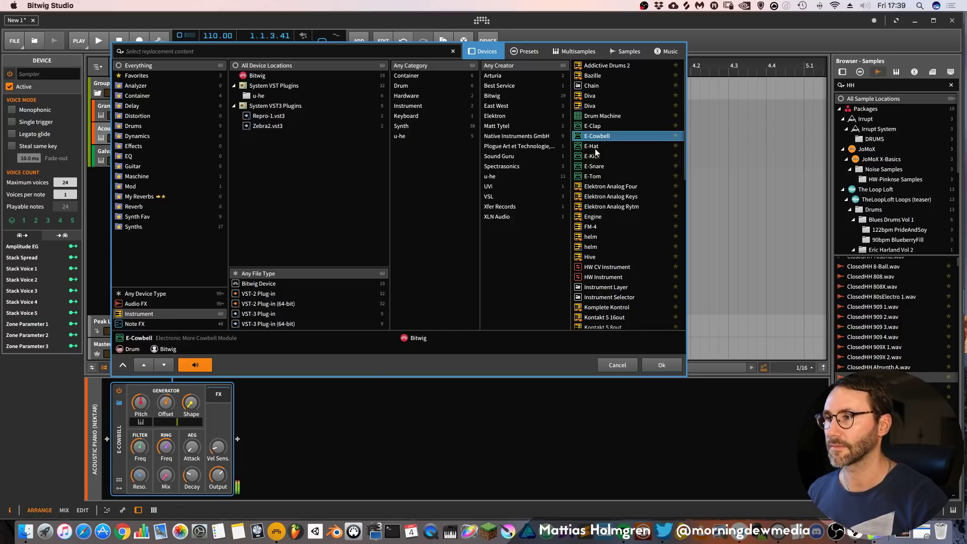
{"action": "left_click", "coordinate": [598, 146]}
{"action": "left_click", "coordinate": [597, 156]}
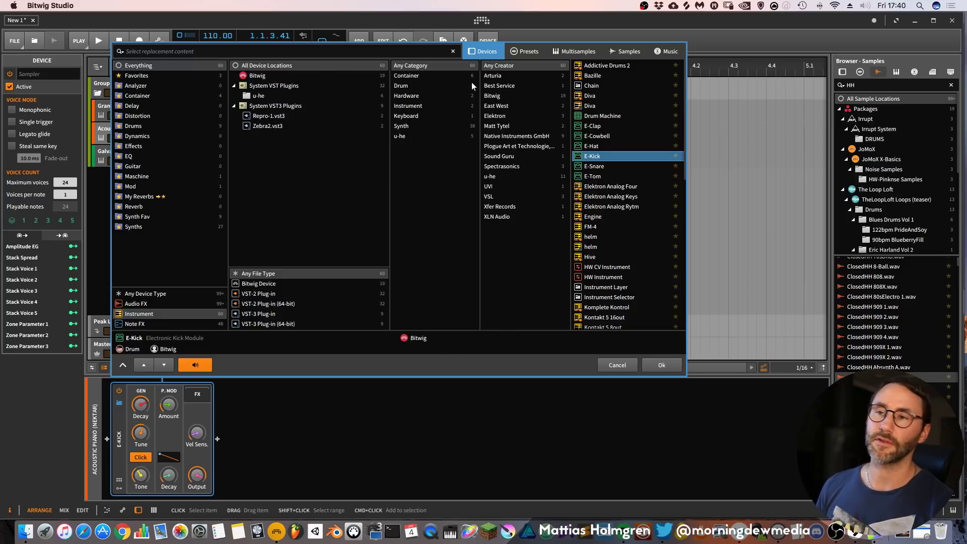
{"action": "left_click", "coordinate": [255, 76]}
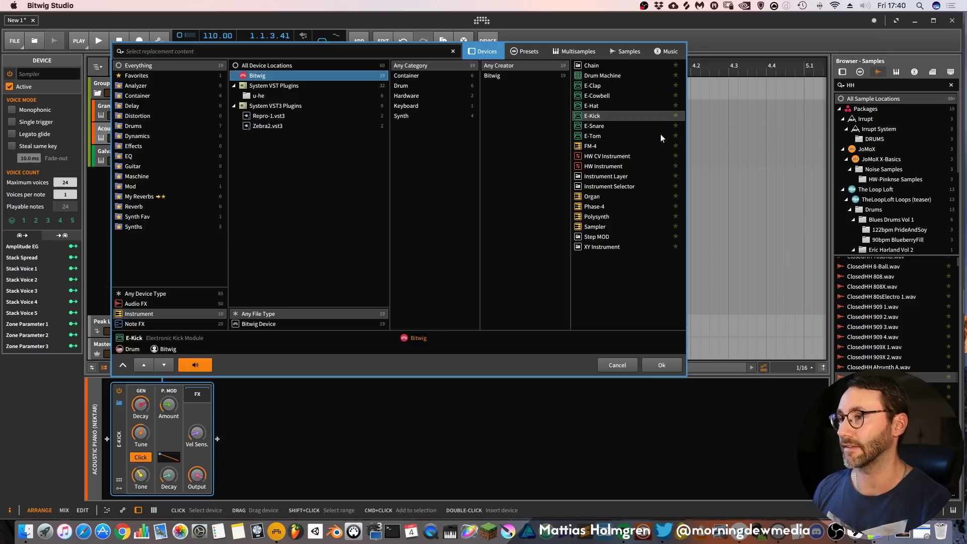
Preview Polysynth, Phase-4 (R>R raised to 1.38 %) and Organ, then filter to the Drum category.
{"action": "left_click", "coordinate": [596, 217]}
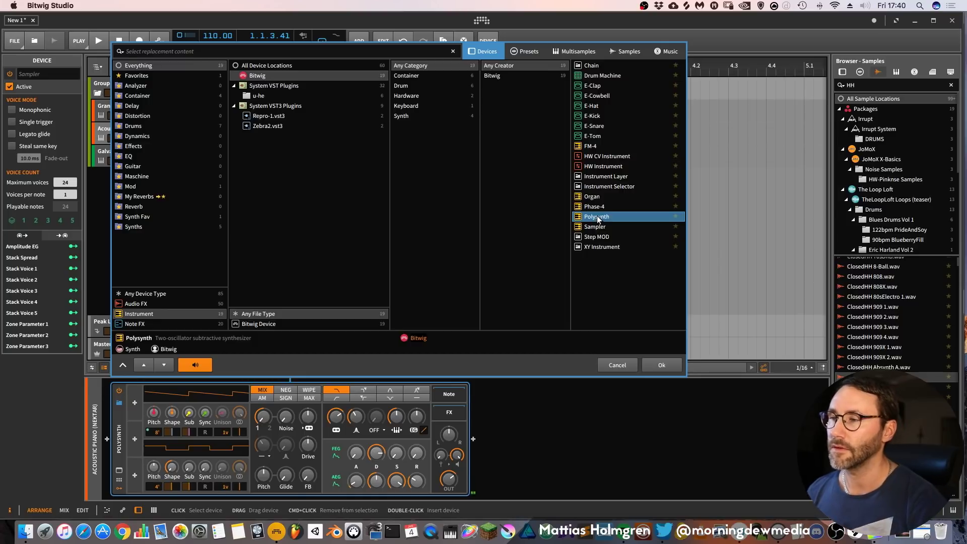
{"action": "left_click", "coordinate": [598, 209]}
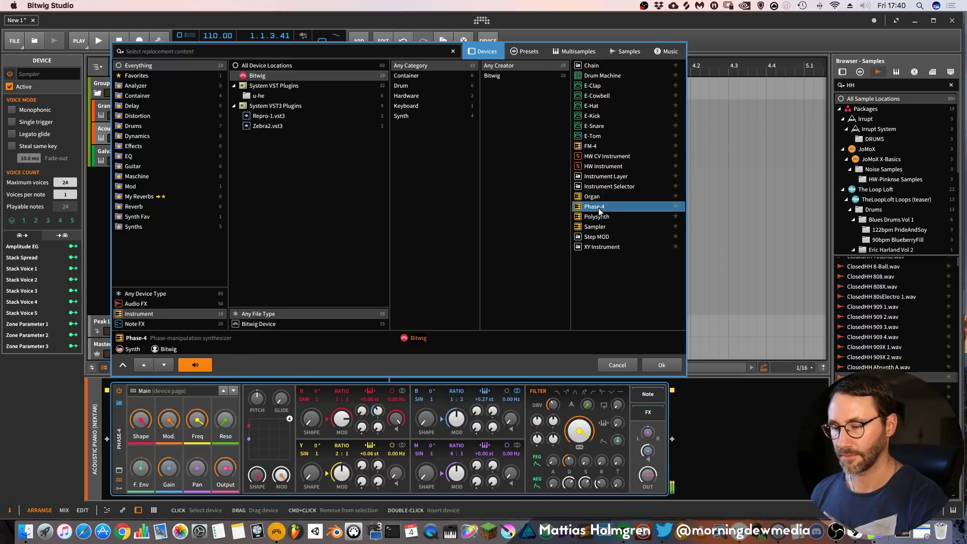
{"action": "mouse_move", "coordinate": [378, 428]}
{"action": "left_click_drag", "start_coordinate": [377, 411], "coordinate": [377, 406]}
{"action": "left_click", "coordinate": [597, 197]}
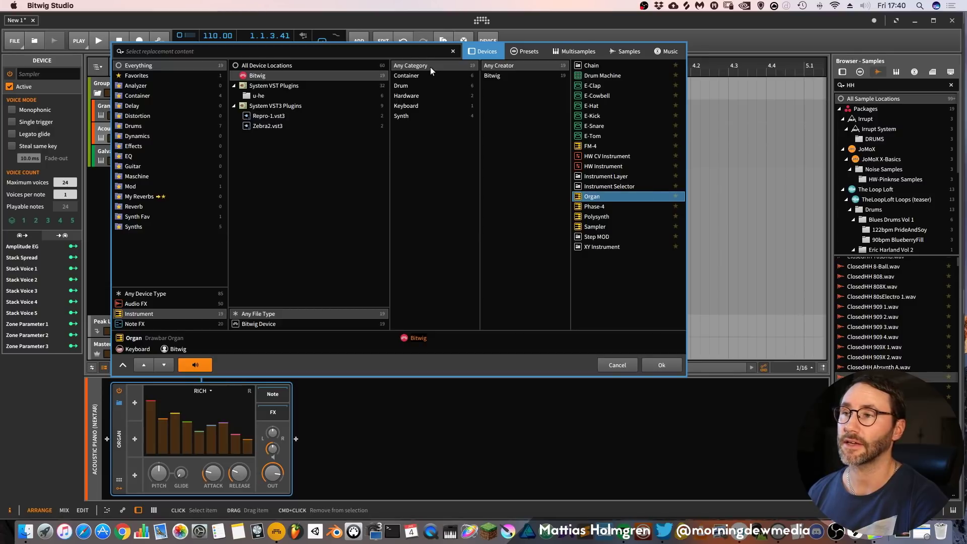
{"action": "left_click", "coordinate": [414, 85]}
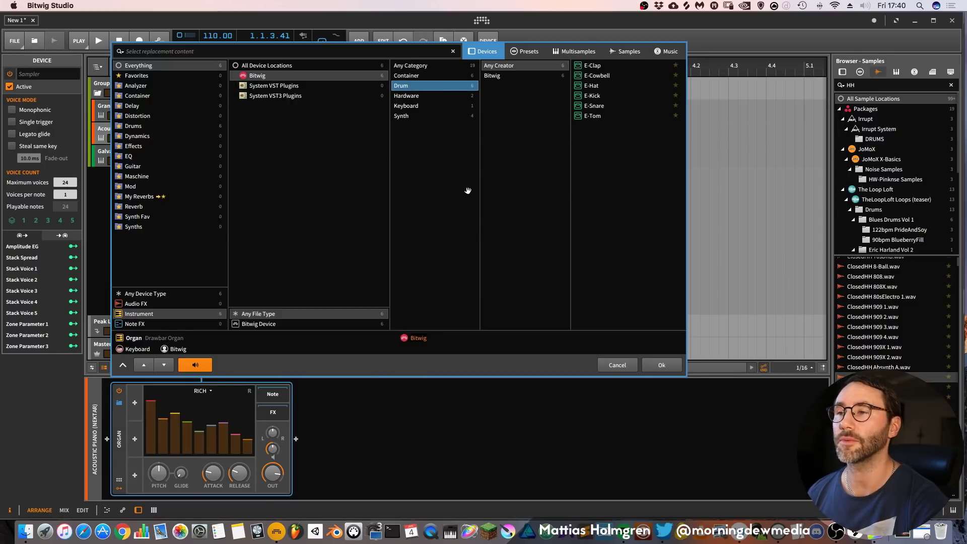
Try the Keyboard and Synth categories, then reset to Any Category and All Device Locations.
{"action": "left_click", "coordinate": [408, 106]}
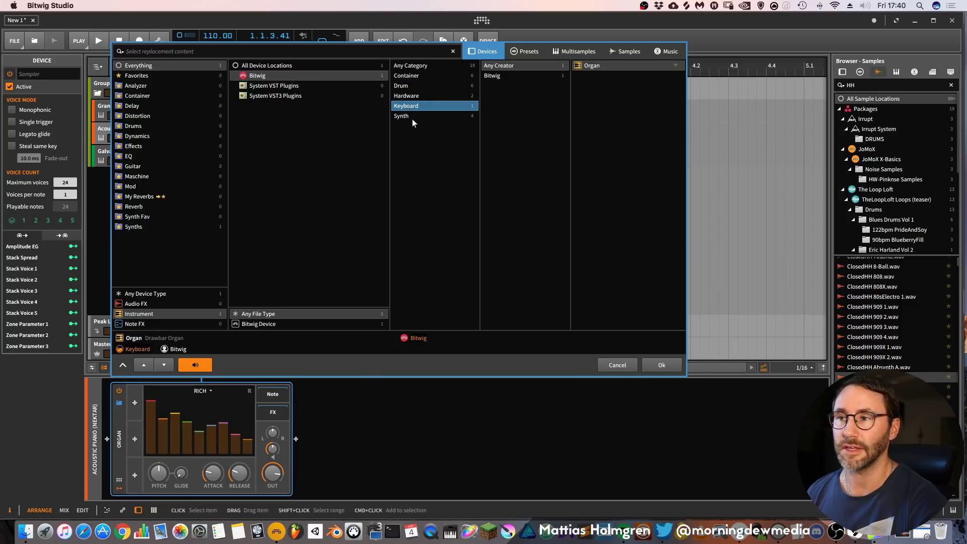
{"action": "left_click", "coordinate": [409, 117]}
{"action": "left_click", "coordinate": [410, 66]}
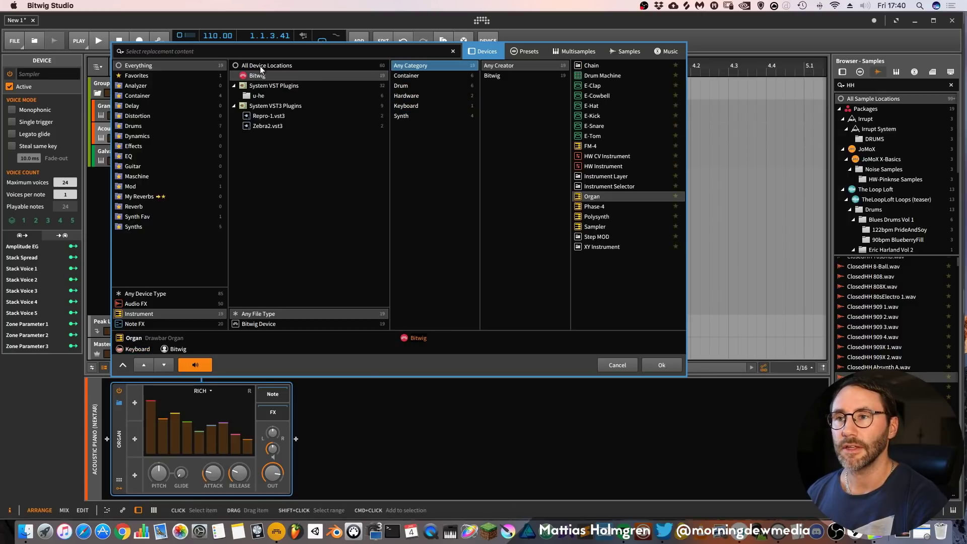
{"action": "left_click", "coordinate": [268, 66]}
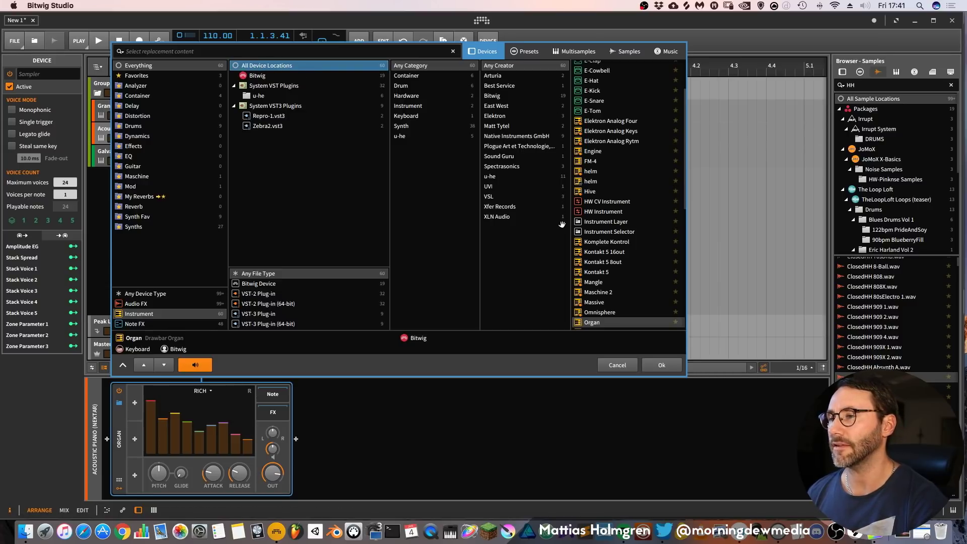
{"action": "scroll", "coordinate": [604, 216], "scroll_direction": "up", "scroll_amount": 3}
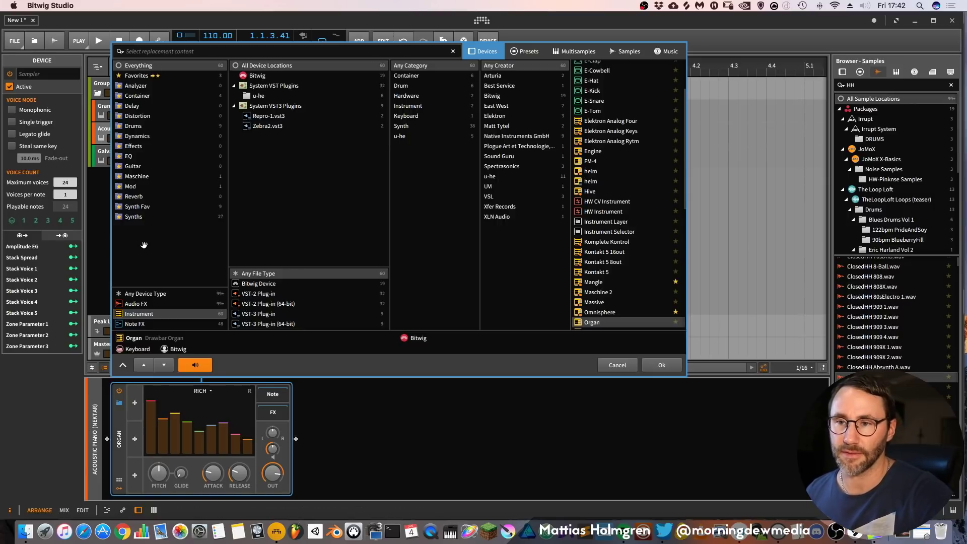
Create a collection named 'My reverbs', view it empty, then return to Everything.
{"action": "right_click", "coordinate": [144, 245]}
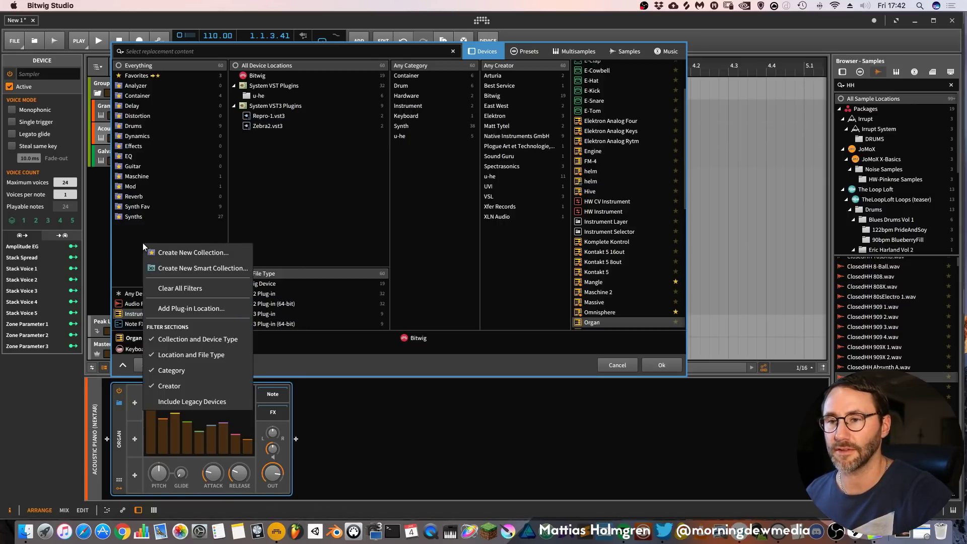
{"action": "left_click", "coordinate": [191, 255]}
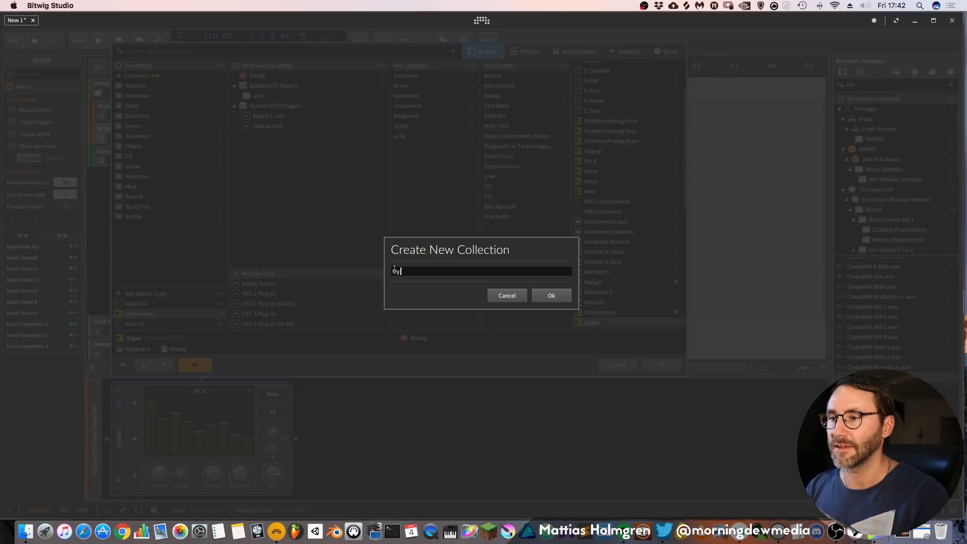
{"action": "type", "text": "My reverbs"}
{"action": "key", "text": "Return"}
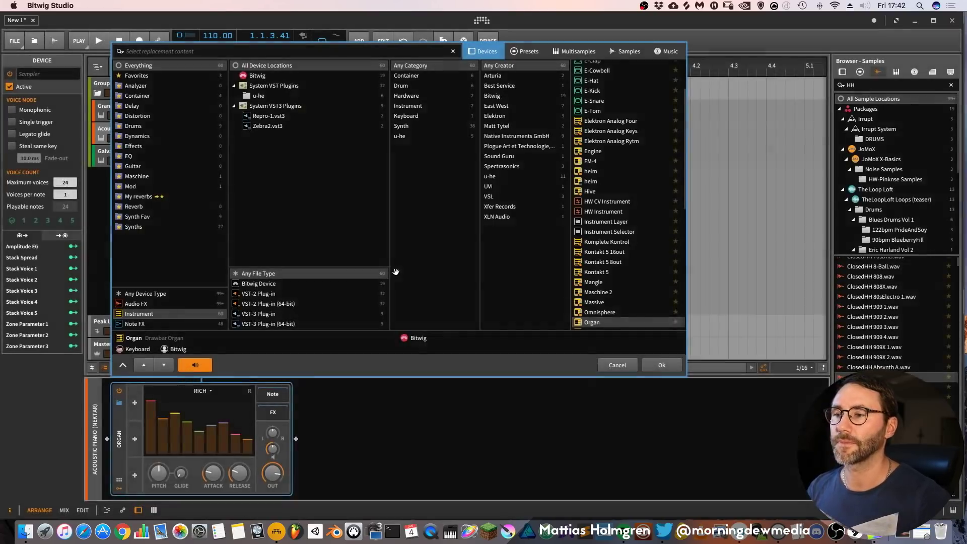
{"action": "left_click", "coordinate": [131, 197]}
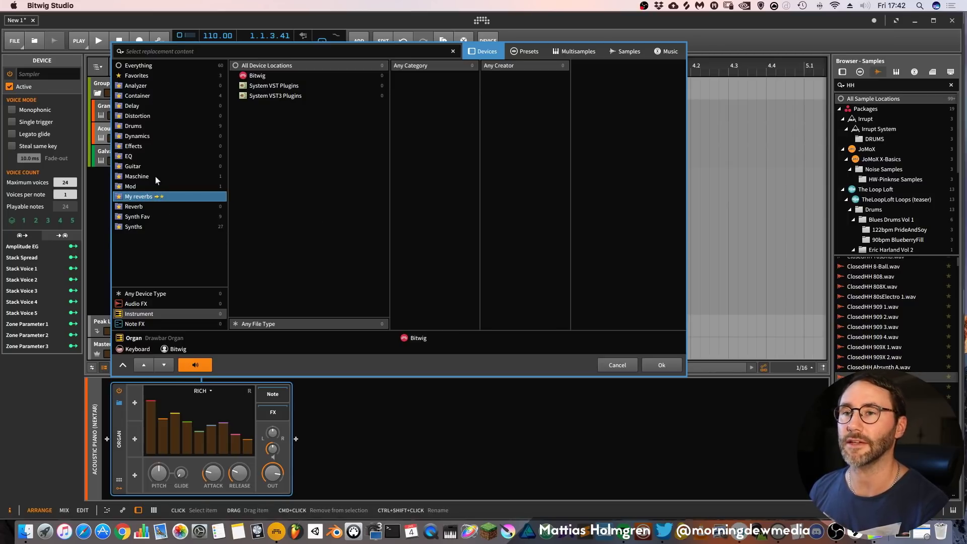
{"action": "left_click", "coordinate": [141, 64]}
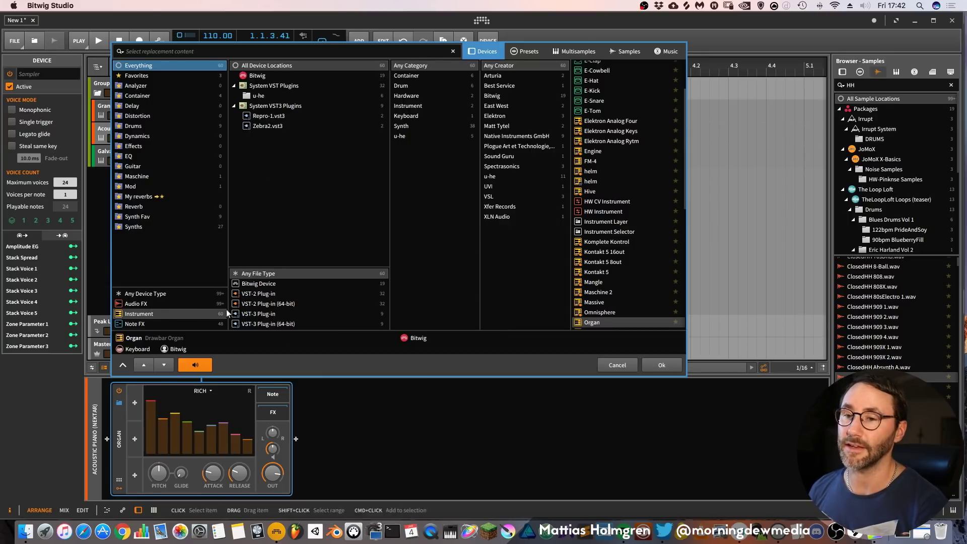
Filter Audio FX to Valhalla DSP and add ValhallaRoom_x64 to My reverbs.
{"action": "left_click", "coordinate": [132, 302]}
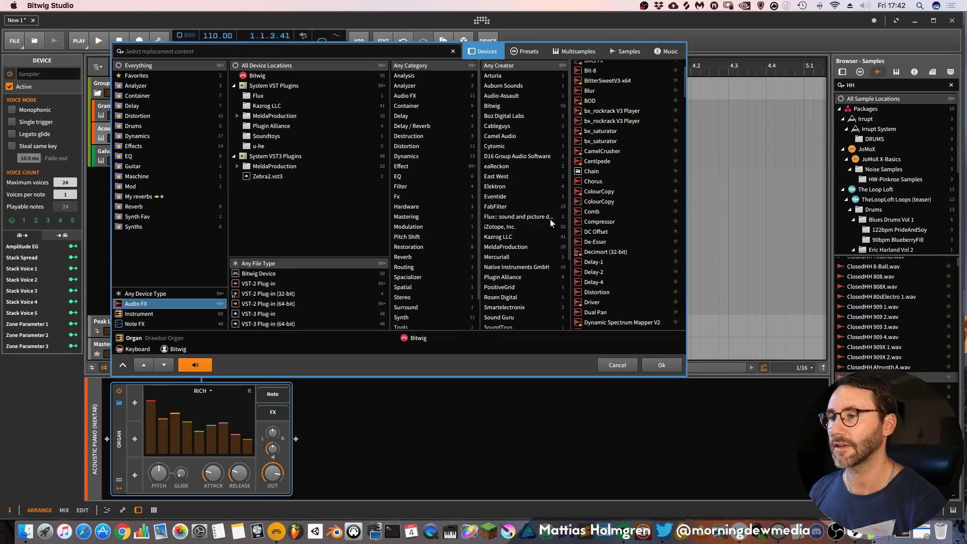
{"action": "scroll", "coordinate": [549, 221], "scroll_direction": "down", "scroll_amount": 3}
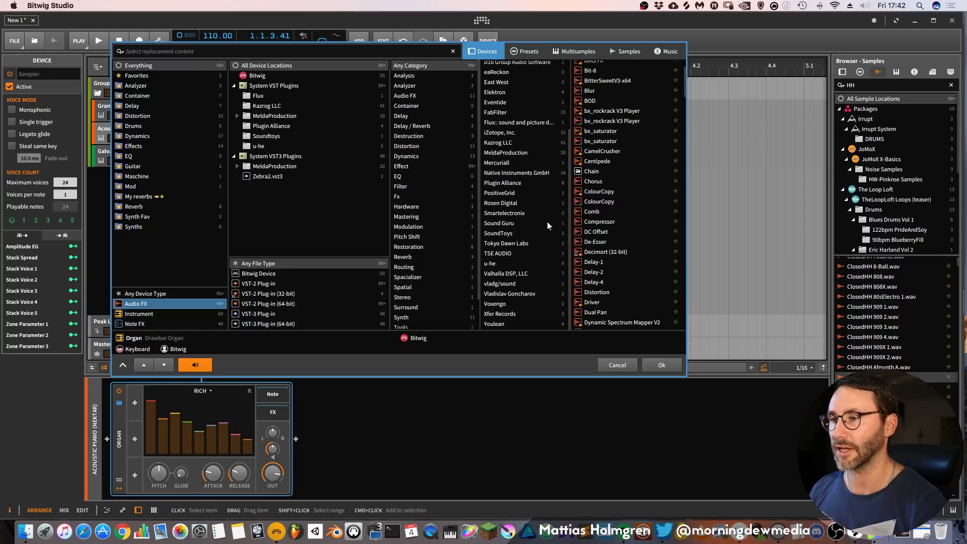
{"action": "left_click", "coordinate": [510, 274]}
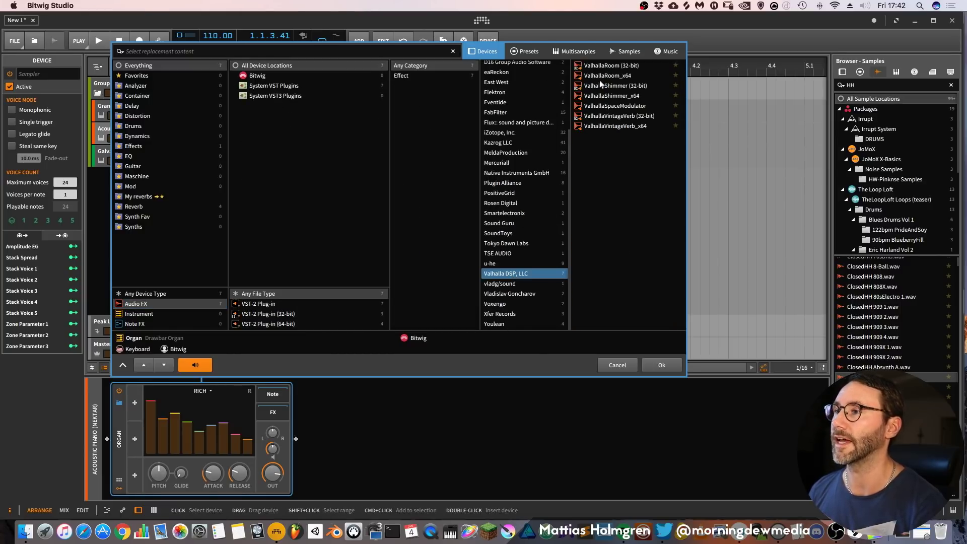
{"action": "left_click_drag", "start_coordinate": [608, 75], "coordinate": [134, 195]}
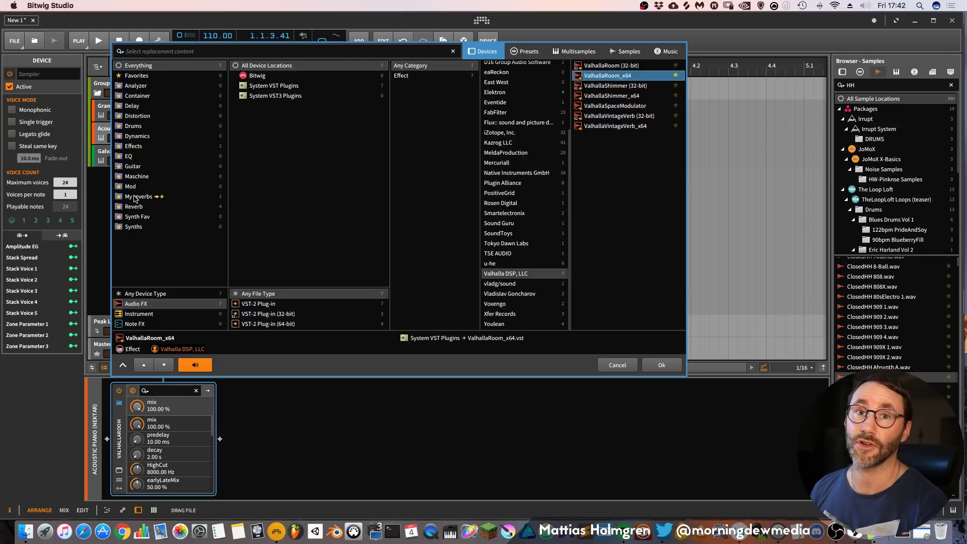
Add the u-he Zebrify plugin to My reverbs and close the browser, keeping the Sampler.
{"action": "scroll", "coordinate": [541, 221], "scroll_direction": "up", "scroll_amount": 2}
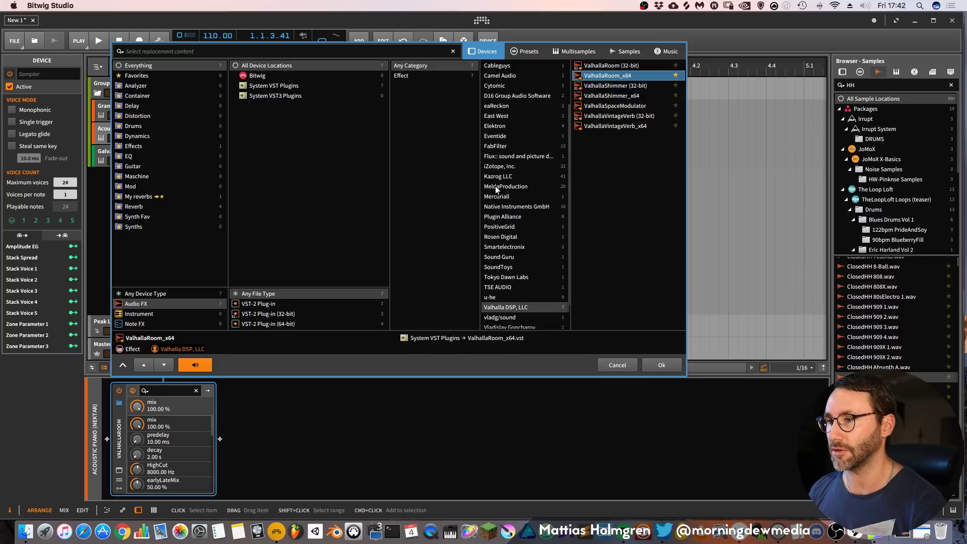
{"action": "left_click", "coordinate": [507, 205]}
{"action": "scroll", "coordinate": [518, 307], "scroll_direction": "down", "scroll_amount": 3}
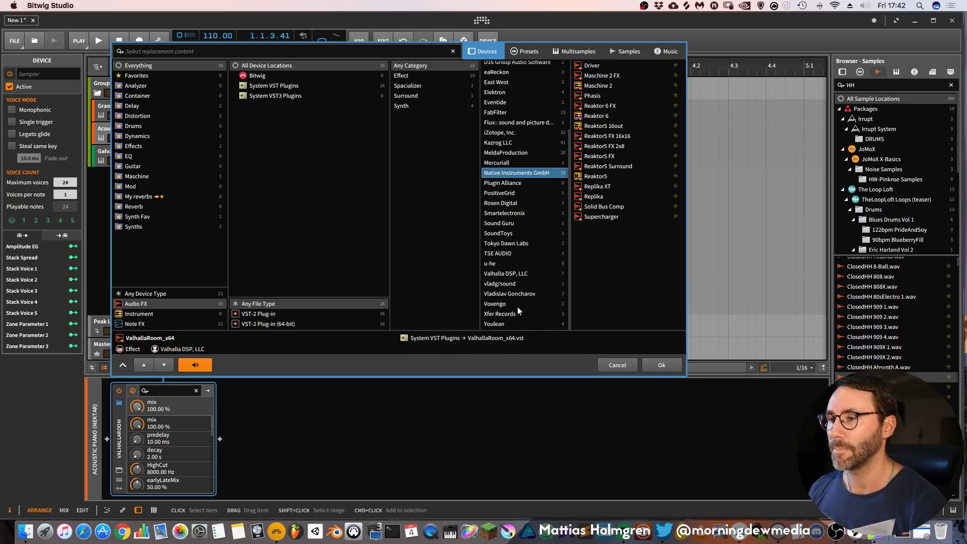
{"action": "left_click", "coordinate": [489, 263]}
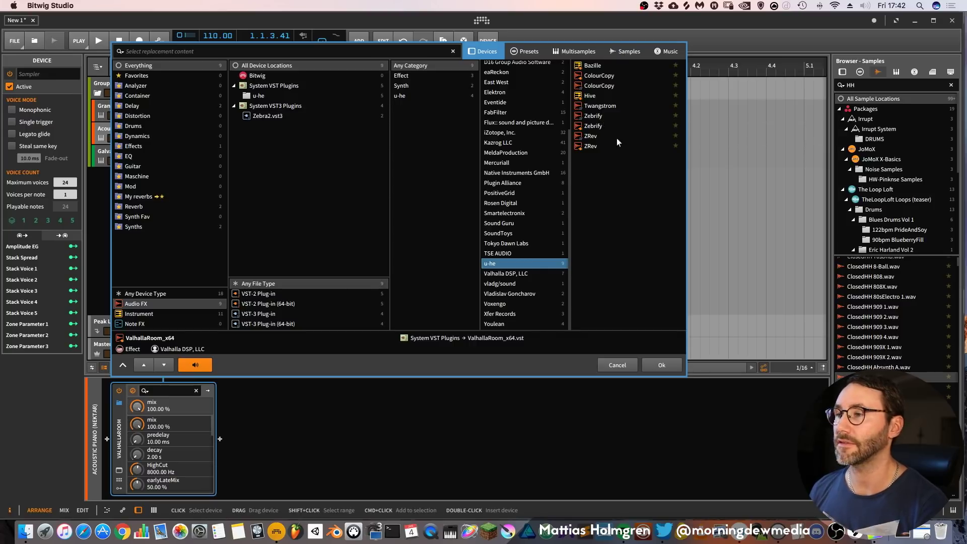
{"action": "left_click", "coordinate": [589, 127]}
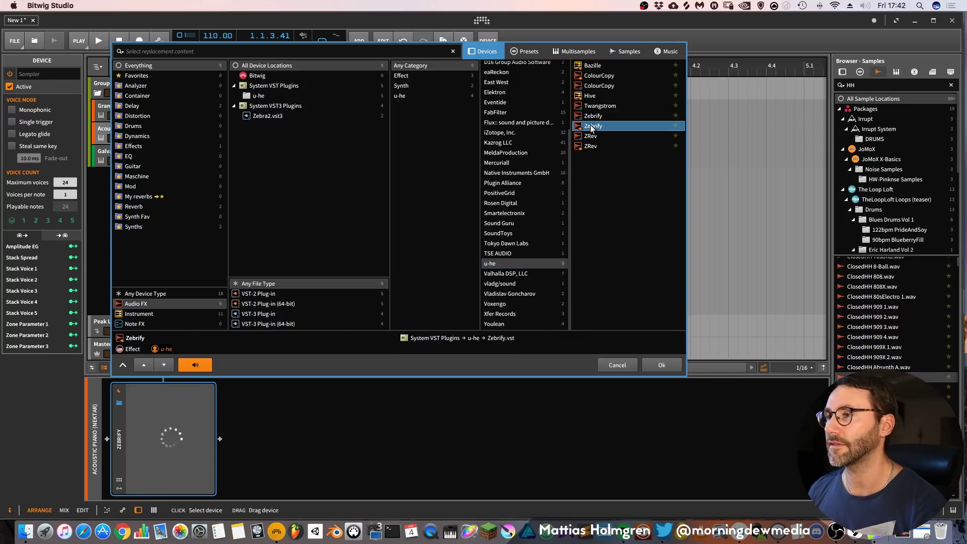
{"action": "left_click_drag", "start_coordinate": [586, 127], "coordinate": [136, 198]}
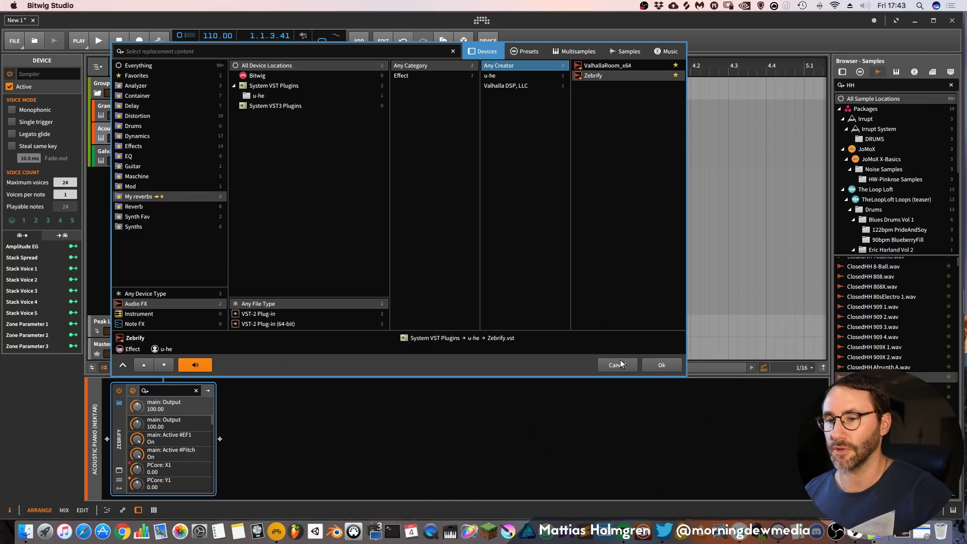
{"action": "left_click", "coordinate": [619, 364]}
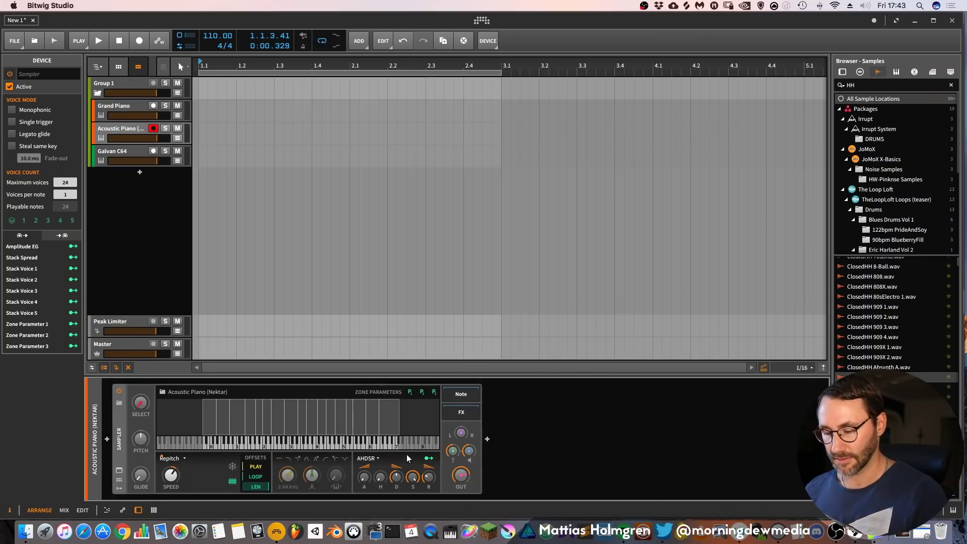
Insert ValhallaRoom_x64 from My reverbs after the Sampler, raise its decay to 8.17 s, then remove it.
{"action": "key", "text": "Escape"}
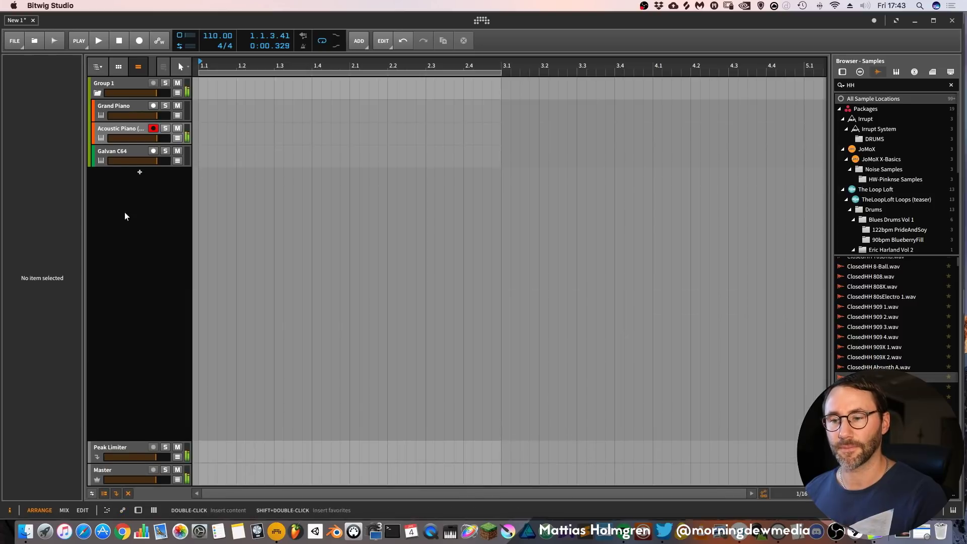
{"action": "key", "text": "d"}
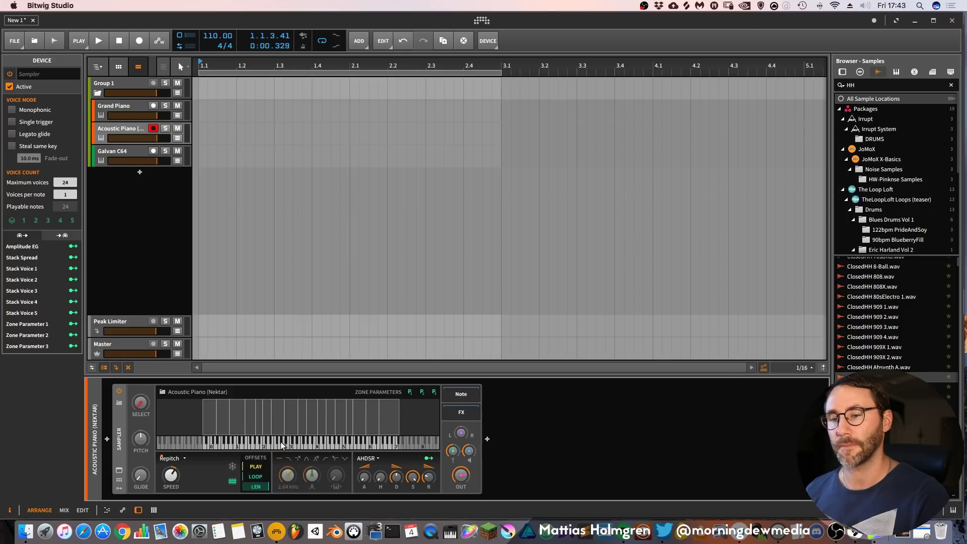
{"action": "left_click", "coordinate": [487, 438]}
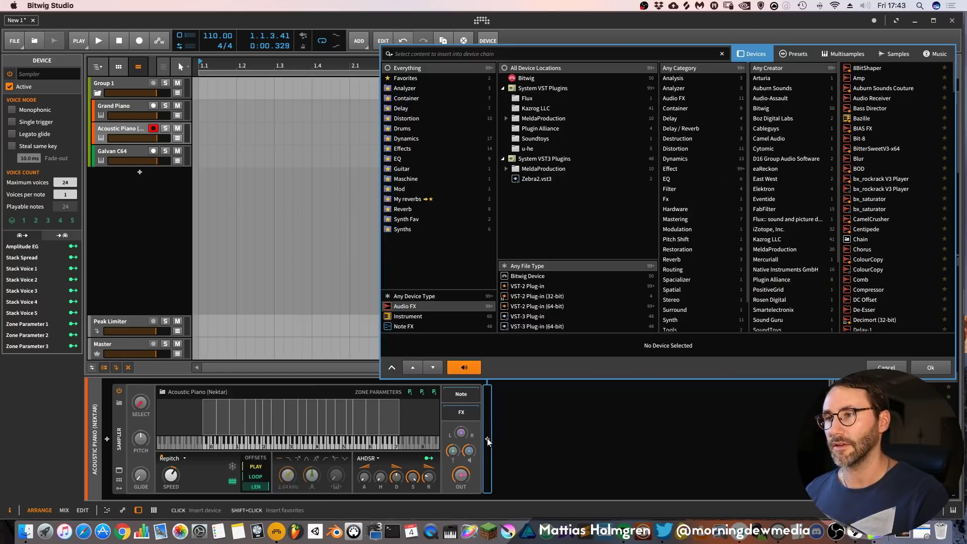
{"action": "left_click", "coordinate": [405, 199]}
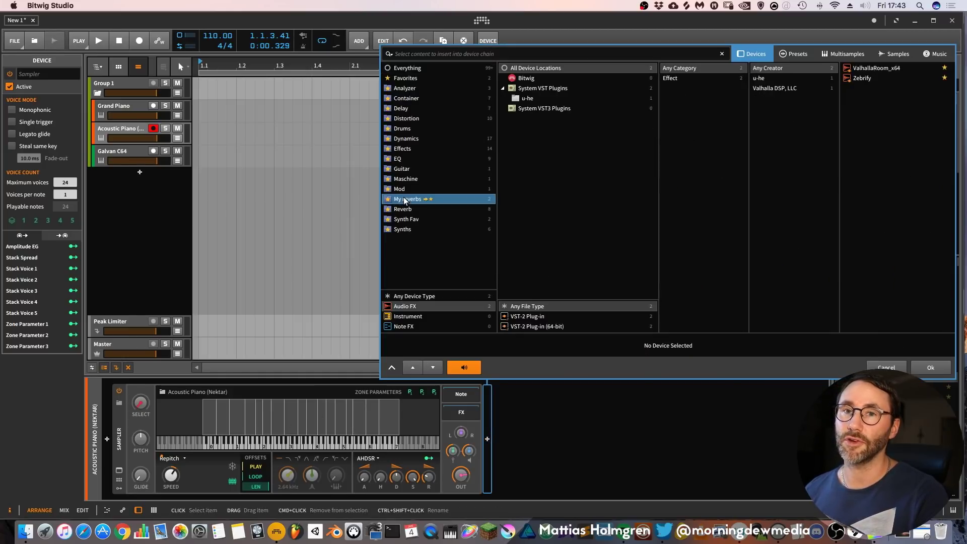
{"action": "left_click", "coordinate": [884, 70]}
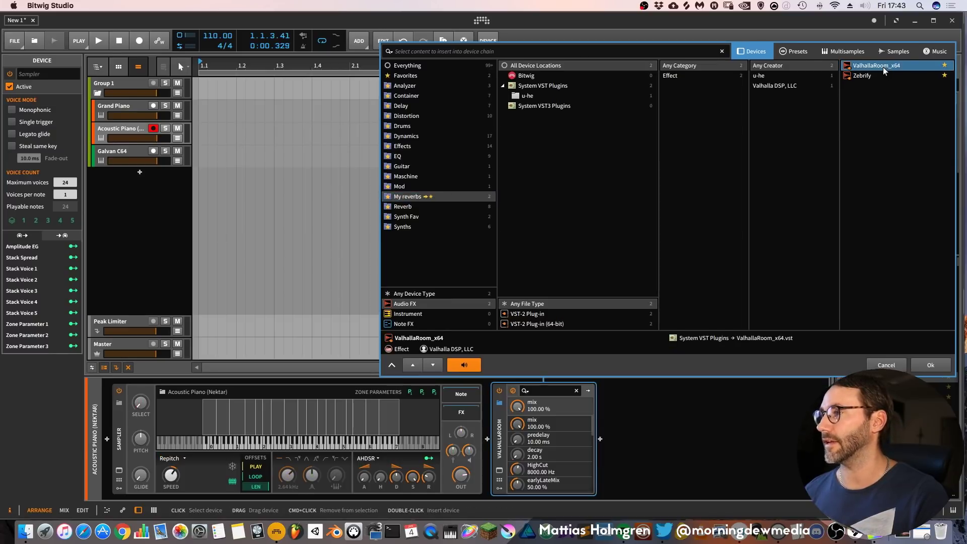
{"action": "left_click", "coordinate": [930, 365]}
{"action": "left_click_drag", "start_coordinate": [387, 217], "coordinate": [387, 206]}
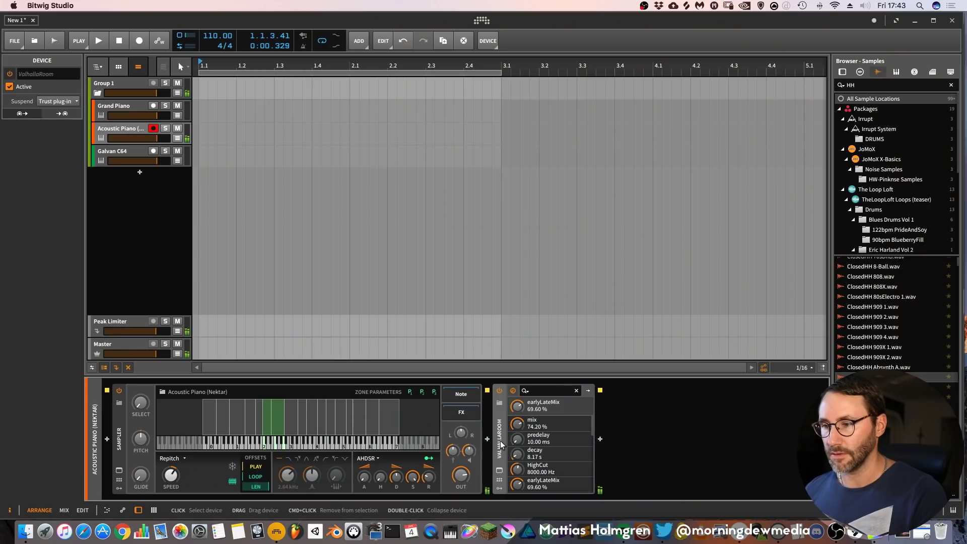
{"action": "key", "text": "Delete"}
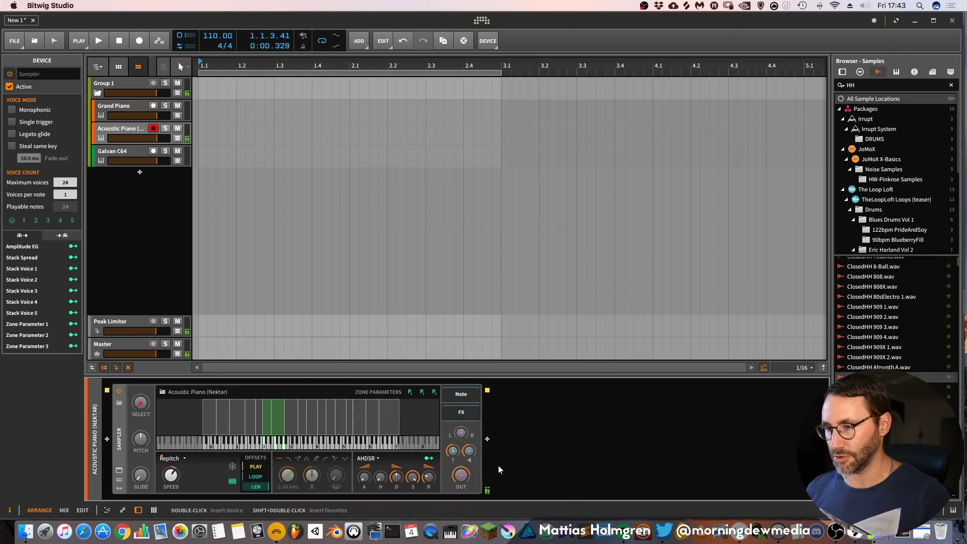
Filter all devices to East West plug-ins and add Play to the Favorites.
{"action": "left_click", "coordinate": [488, 438]}
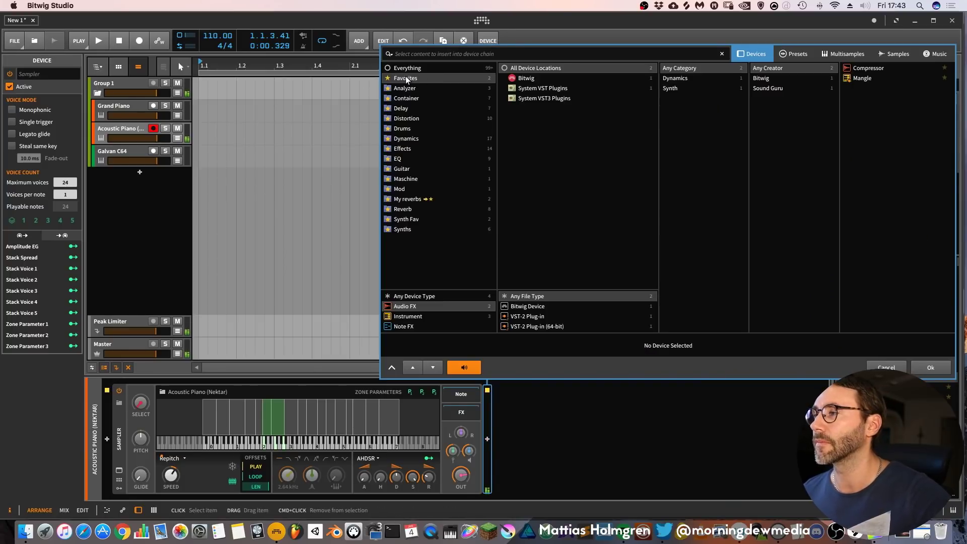
{"action": "left_click", "coordinate": [422, 68]}
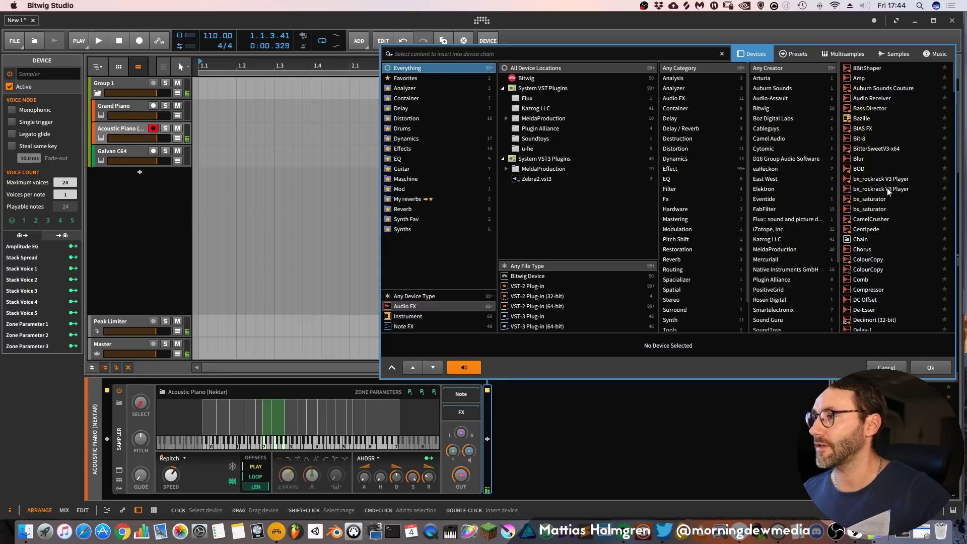
{"action": "scroll", "coordinate": [887, 189], "scroll_direction": "down", "scroll_amount": 3}
{"action": "scroll", "coordinate": [887, 186], "scroll_direction": "down", "scroll_amount": 2}
{"action": "left_click", "coordinate": [782, 128]}
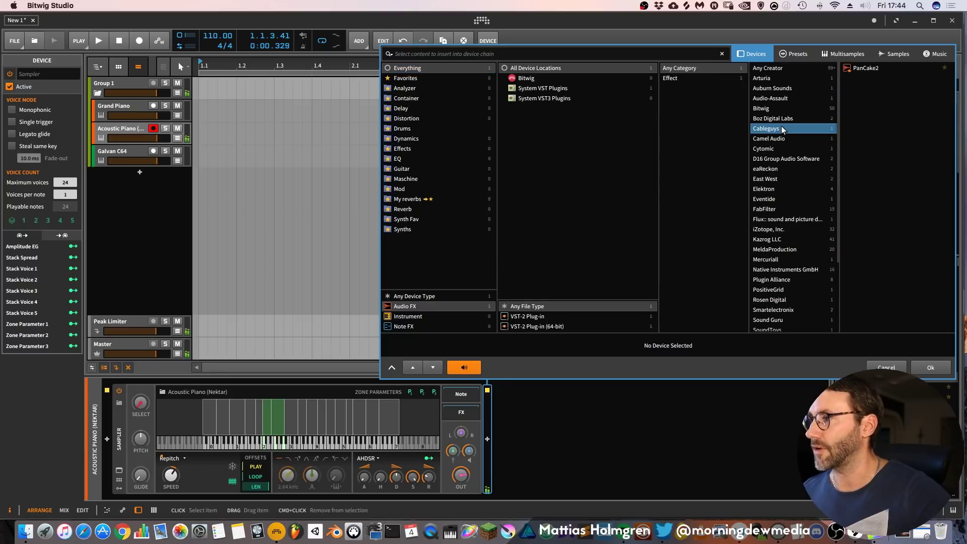
{"action": "left_click", "coordinate": [782, 179]}
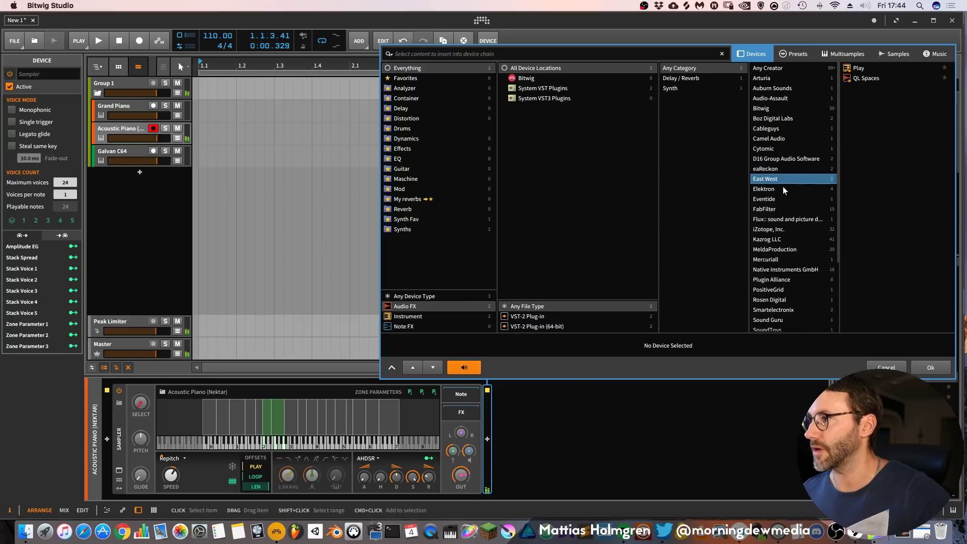
{"action": "left_click", "coordinate": [867, 77]}
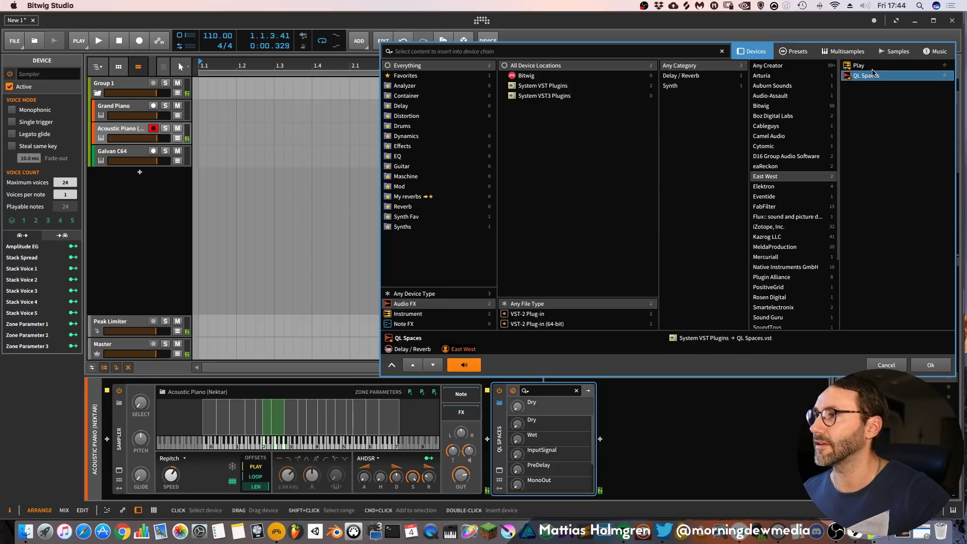
{"action": "left_click_drag", "start_coordinate": [873, 72], "coordinate": [406, 74]}
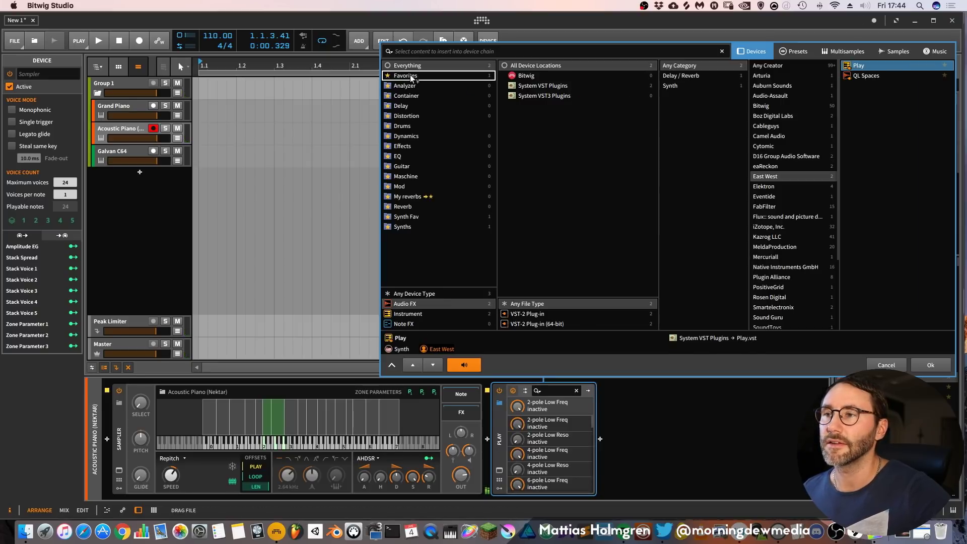
{"action": "key", "text": "Escape"}
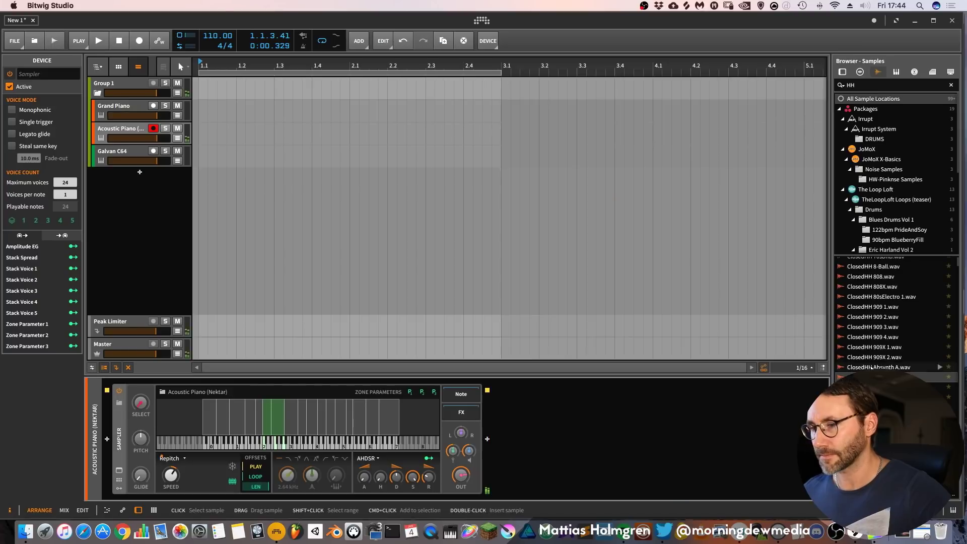
Insert the Play plug-in from Favorites into the chain, then add a new instrument track.
{"action": "left_click", "coordinate": [487, 439]}
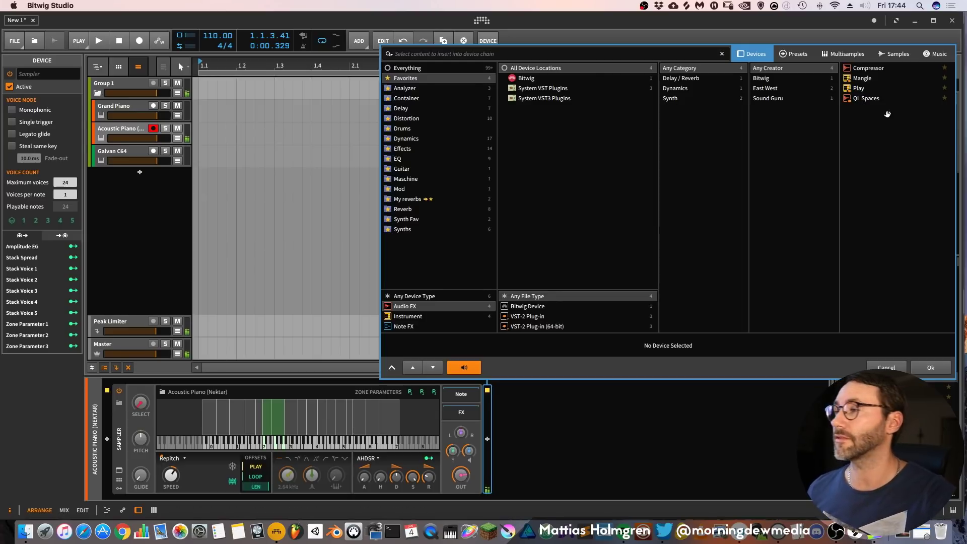
{"action": "left_click", "coordinate": [861, 88]}
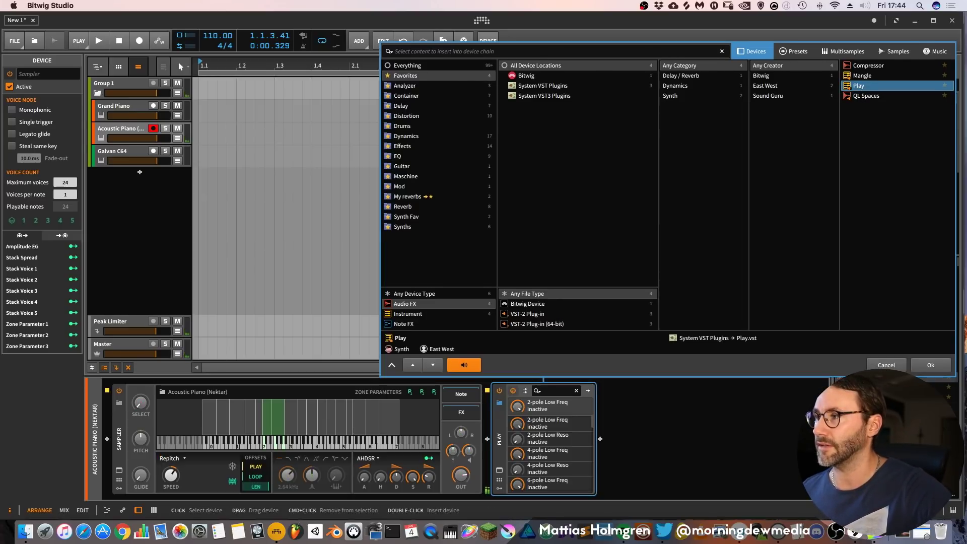
{"action": "left_click", "coordinate": [927, 366]}
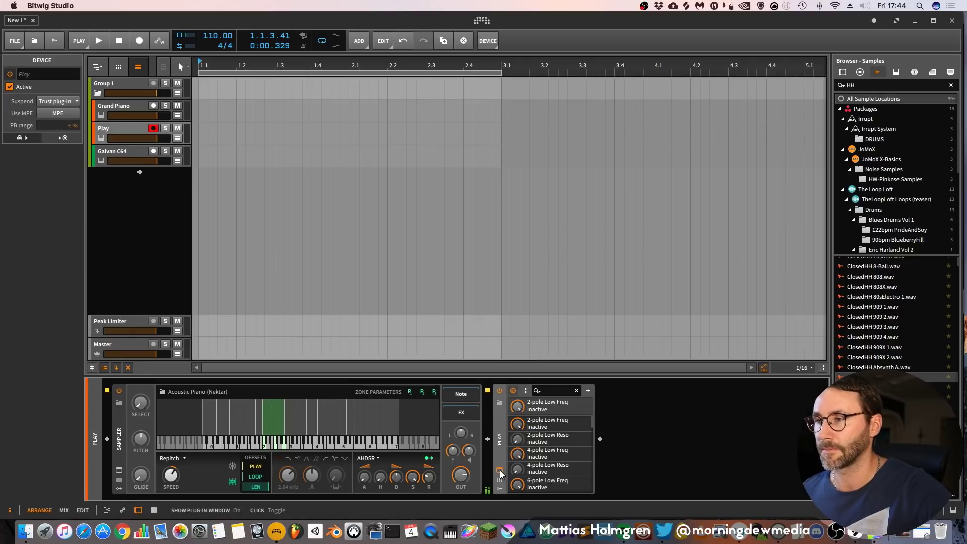
{"action": "key", "text": "super+t"}
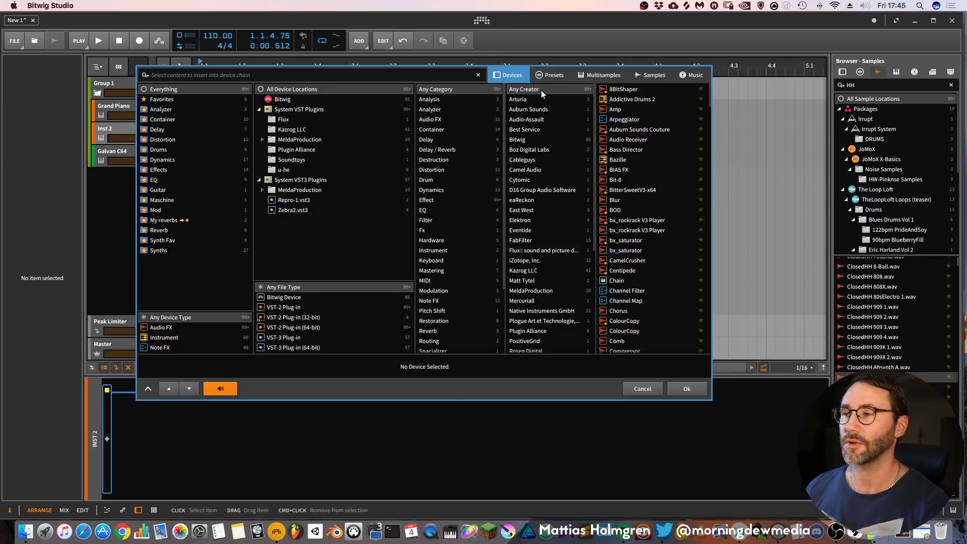
Step through the Creator filters from Cytomic to MeldaProduction, ending on Native Instruments GmbH.
{"action": "left_click", "coordinate": [540, 179]}
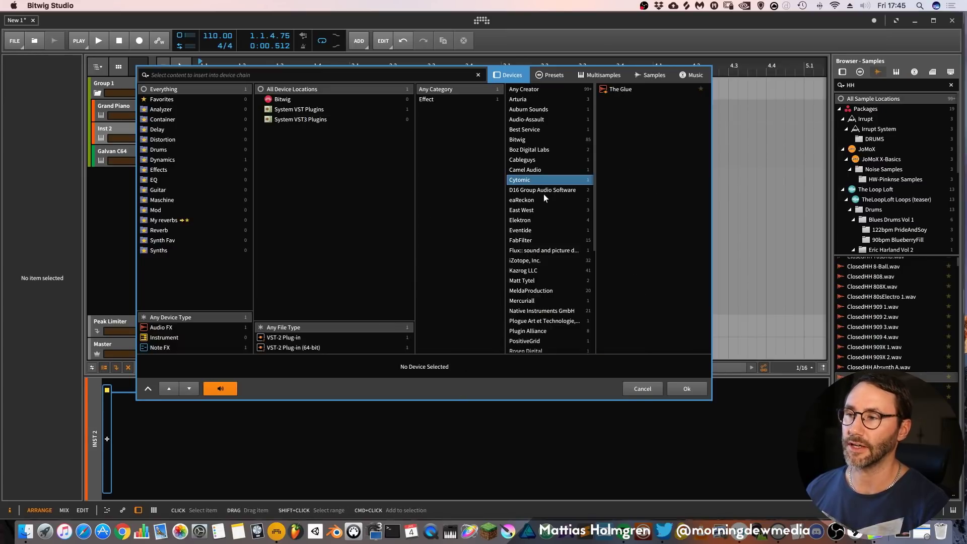
{"action": "left_click", "coordinate": [545, 189]}
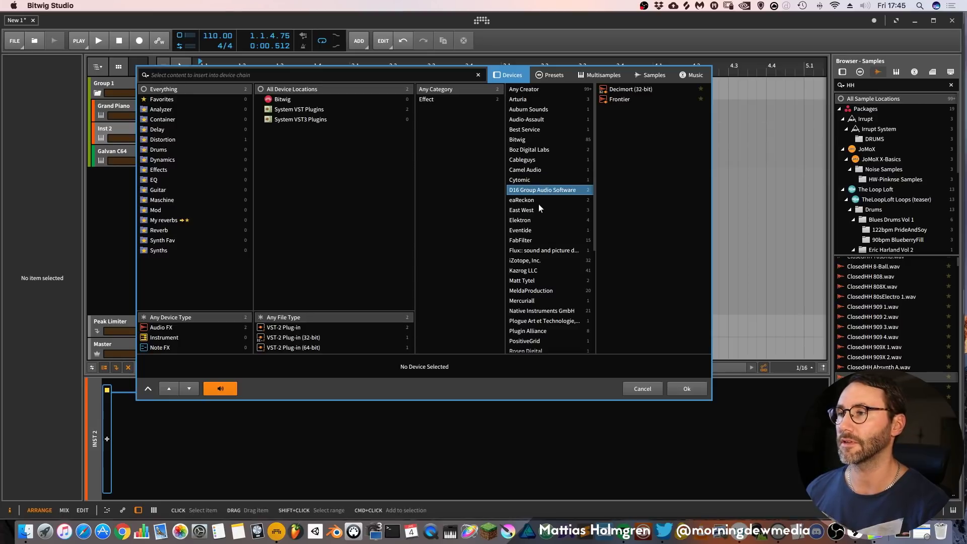
{"action": "left_click", "coordinate": [539, 201]}
{"action": "left_click", "coordinate": [534, 210]}
{"action": "scroll", "coordinate": [560, 257], "scroll_direction": "down", "scroll_amount": 2}
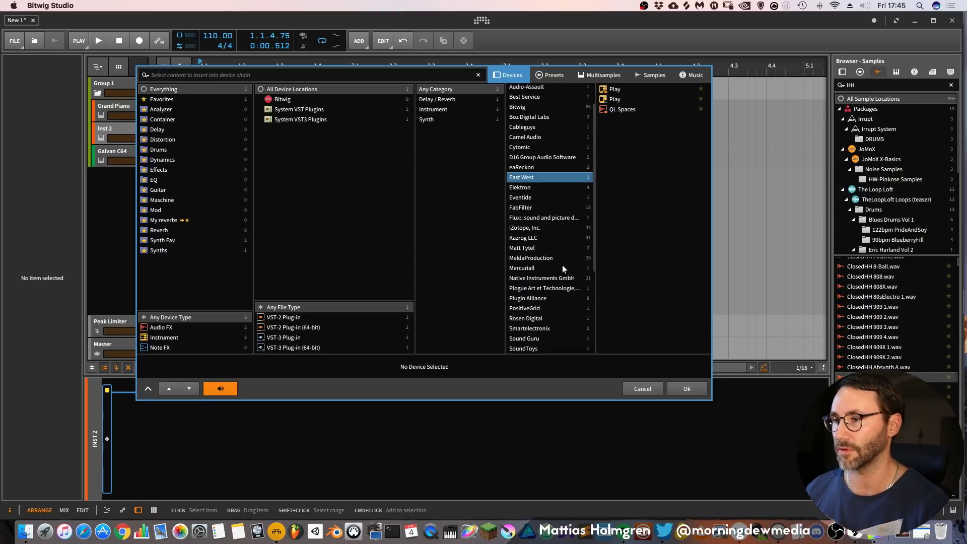
{"action": "left_click", "coordinate": [527, 229]}
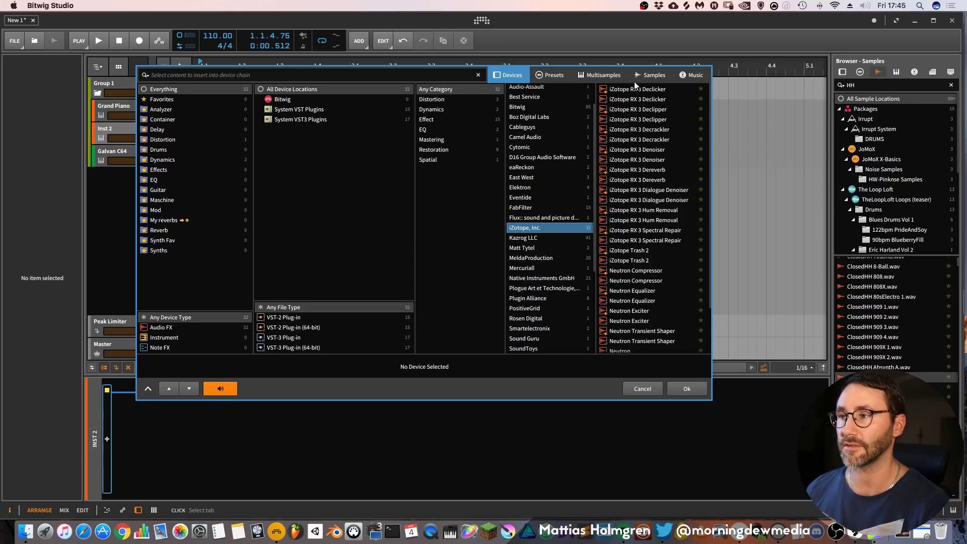
{"action": "left_click", "coordinate": [524, 248]}
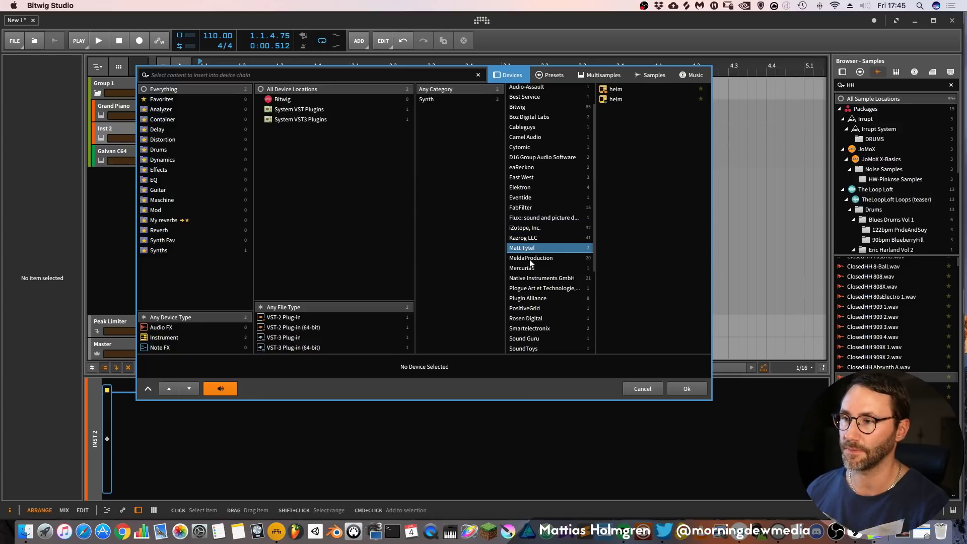
{"action": "left_click", "coordinate": [531, 259]}
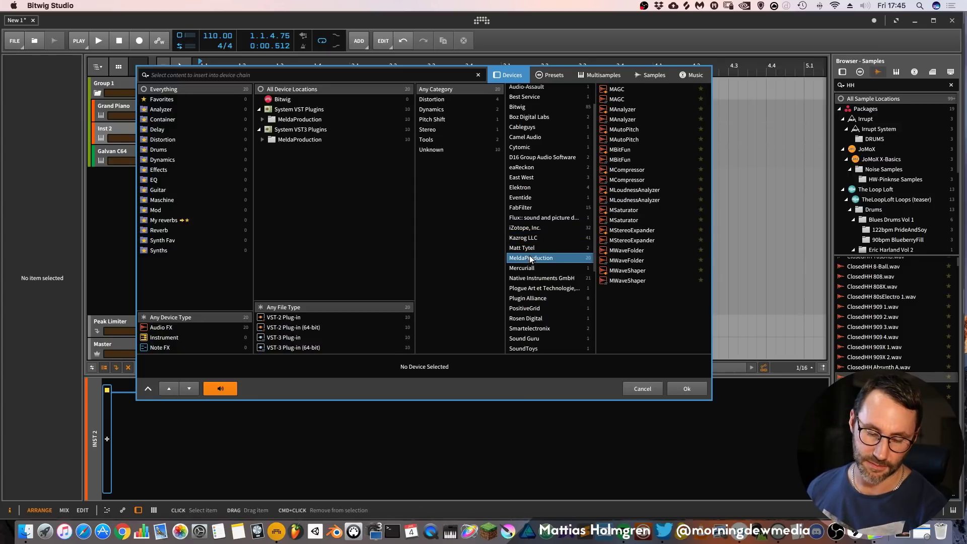
{"action": "scroll", "coordinate": [539, 277], "scroll_direction": "down", "scroll_amount": 2}
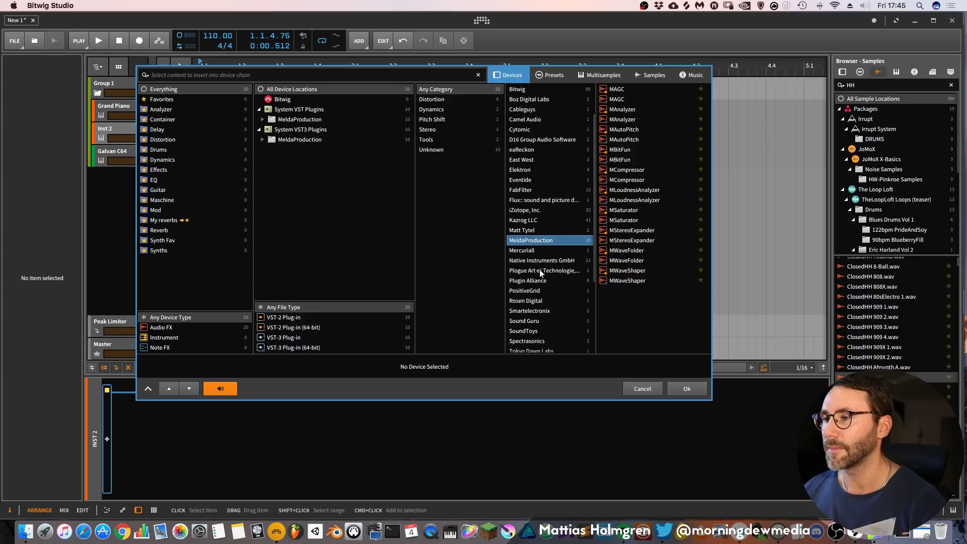
{"action": "left_click", "coordinate": [538, 261]}
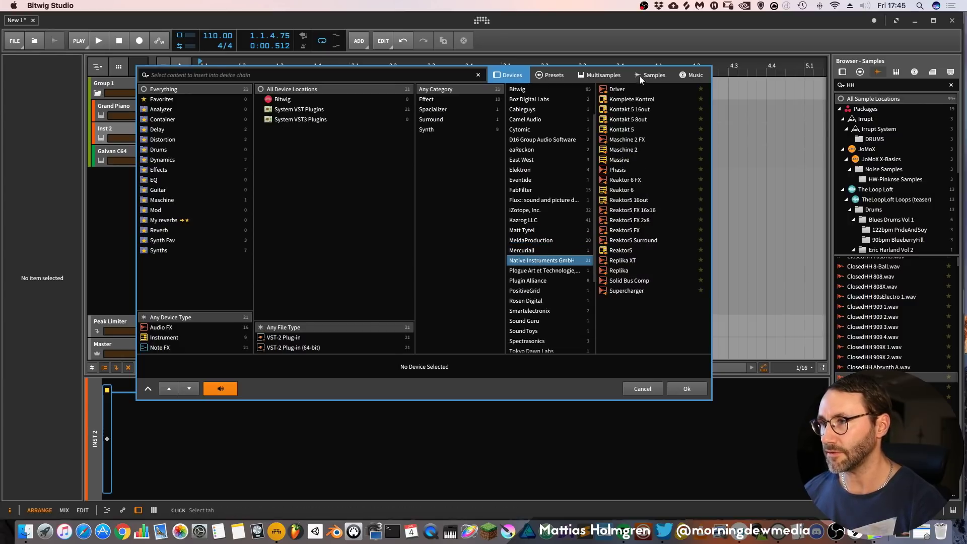
Switch the browser to presets filtered to the presenter's own presets.
{"action": "left_click", "coordinate": [553, 74]}
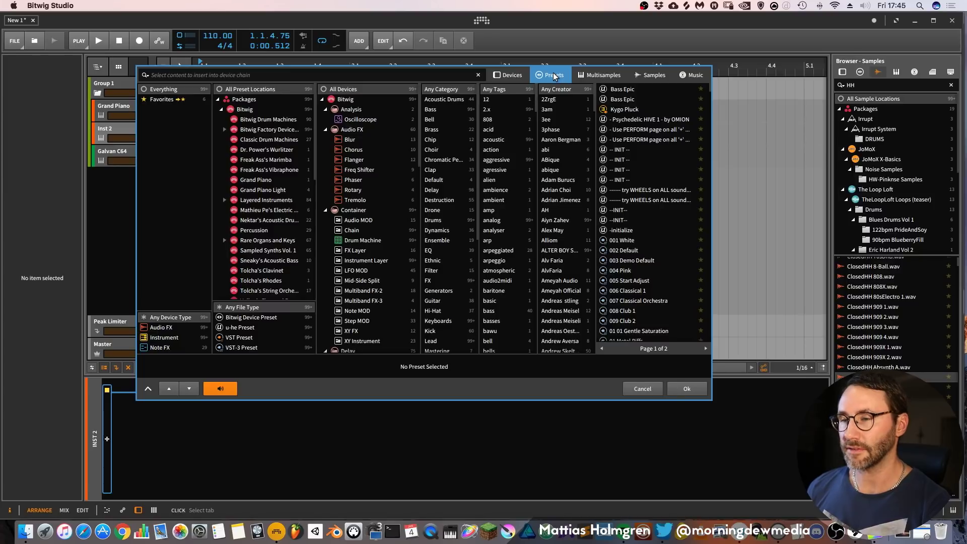
{"action": "mouse_move", "coordinate": [313, 136]}
{"action": "left_mouse_down"}
{"action": "mouse_move", "coordinate": [325, 210]}
{"action": "mouse_move", "coordinate": [314, 126]}
{"action": "left_mouse_up"}
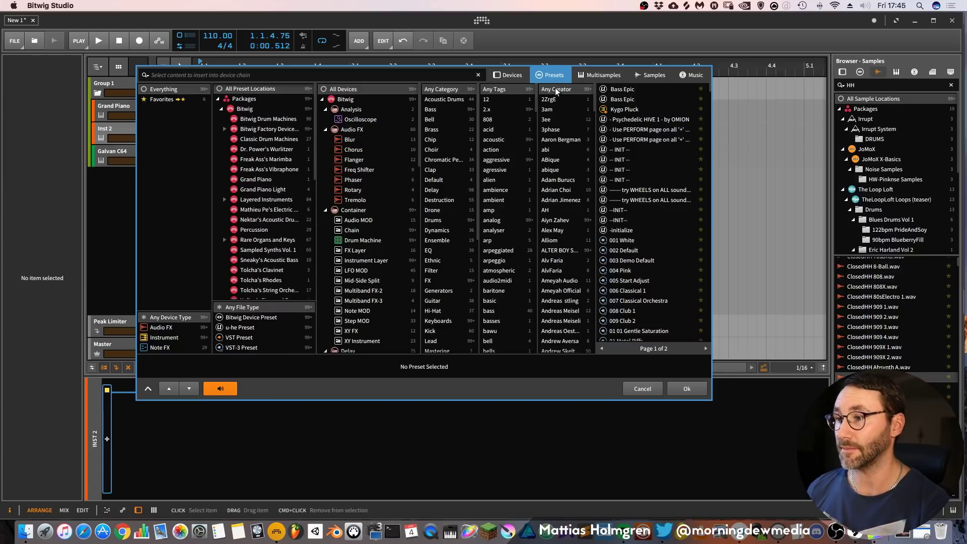
{"action": "scroll", "coordinate": [579, 310], "scroll_direction": "down", "scroll_amount": 10}
{"action": "scroll", "coordinate": [576, 308], "scroll_direction": "down", "scroll_amount": 15}
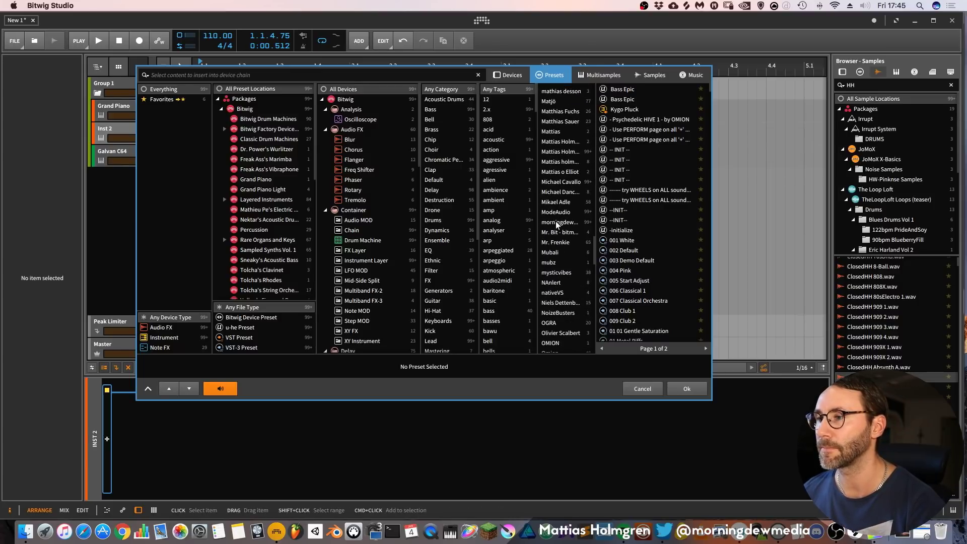
{"action": "left_click", "coordinate": [558, 222]}
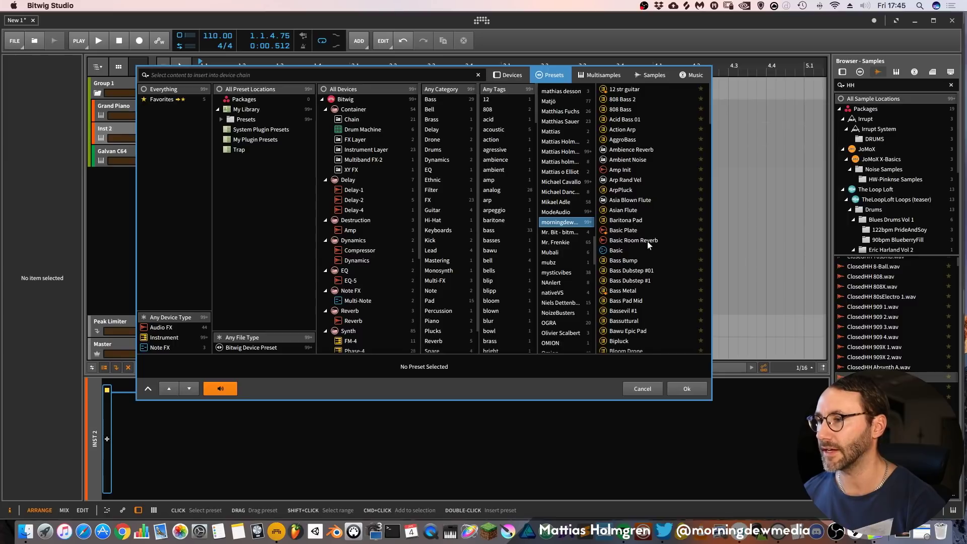
{"action": "scroll", "coordinate": [649, 245], "scroll_direction": "down", "scroll_amount": 6}
{"action": "scroll", "coordinate": [652, 247], "scroll_direction": "down", "scroll_amount": 5}
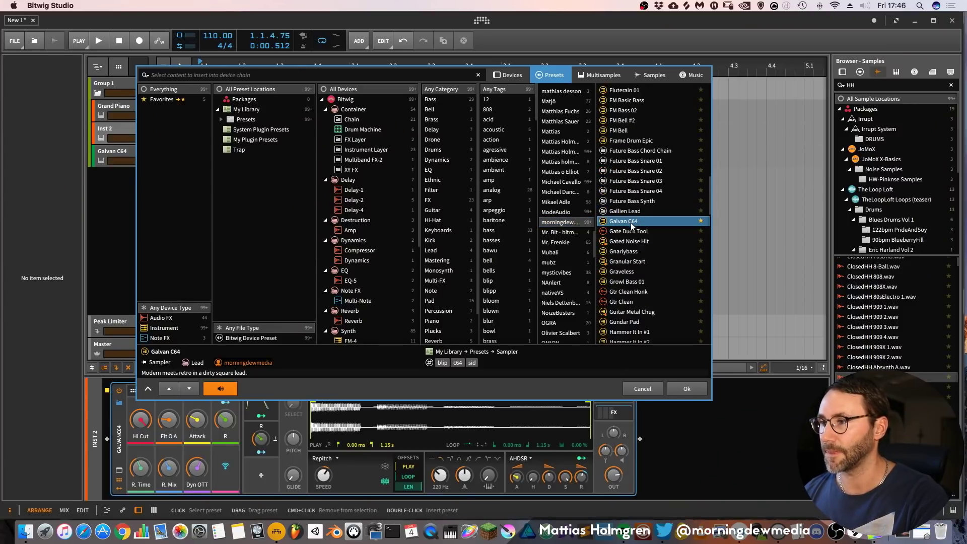
Add Galvan C64 as a new track, skip the replacement list, and open the device-insert list.
{"action": "left_click", "coordinate": [679, 389]}
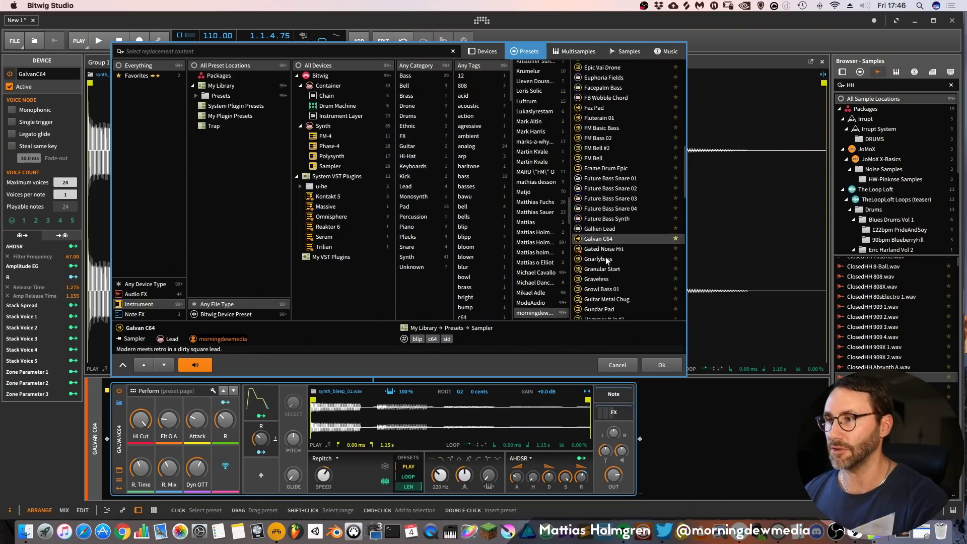
{"action": "left_click", "coordinate": [628, 364]}
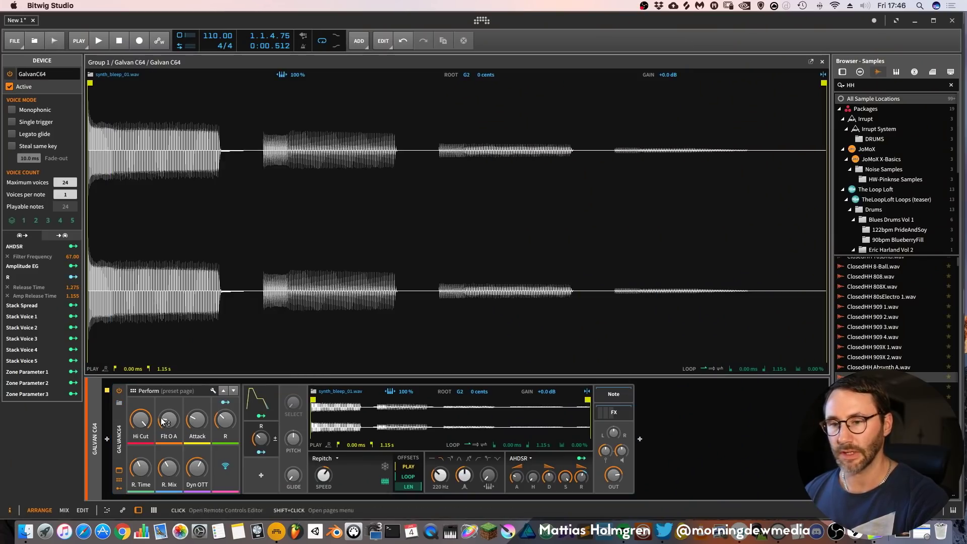
{"action": "left_click", "coordinate": [643, 441]}
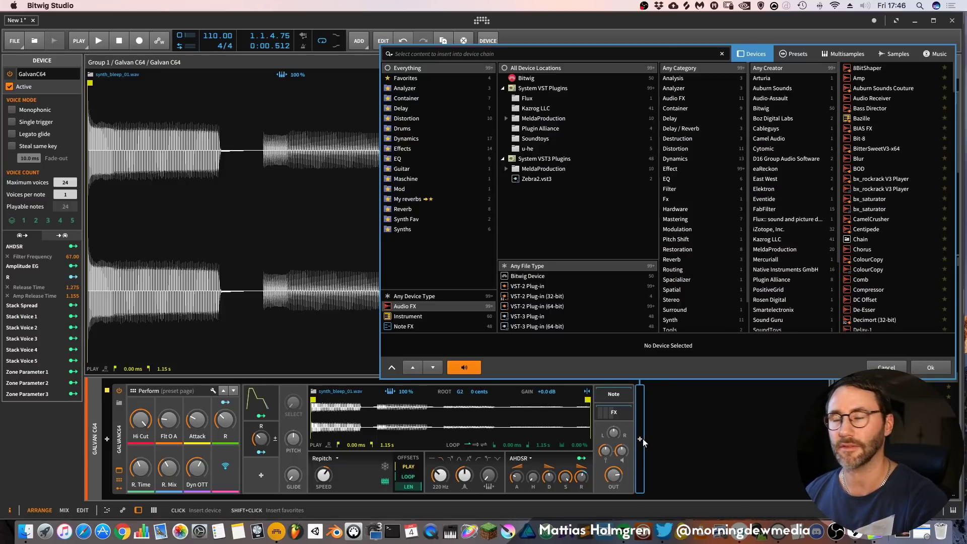
Insert ValhallaRoom_x64 from the Reverb collection after the Galvan C64 sampler, after one cancelled try.
{"action": "left_click", "coordinate": [403, 209]}
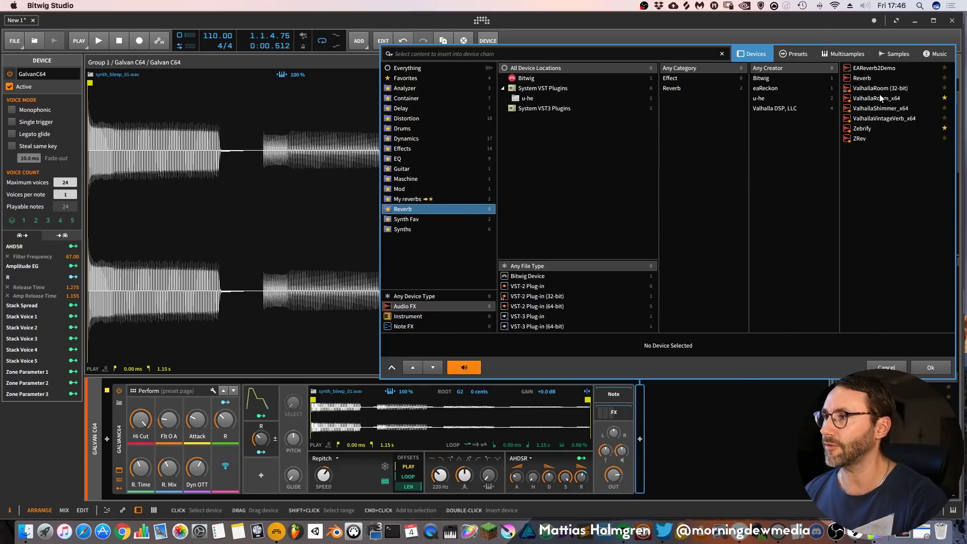
{"action": "left_click", "coordinate": [880, 97]}
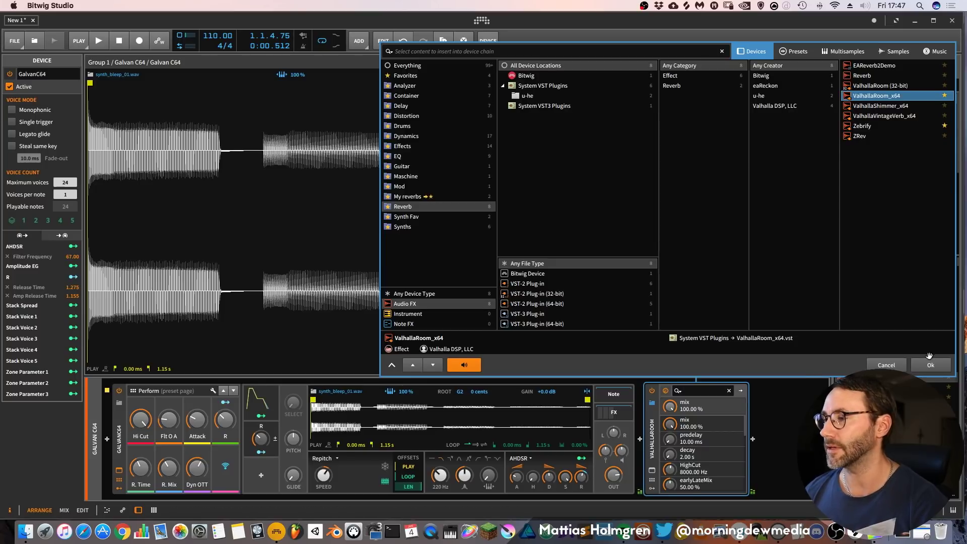
{"action": "left_click", "coordinate": [887, 365]}
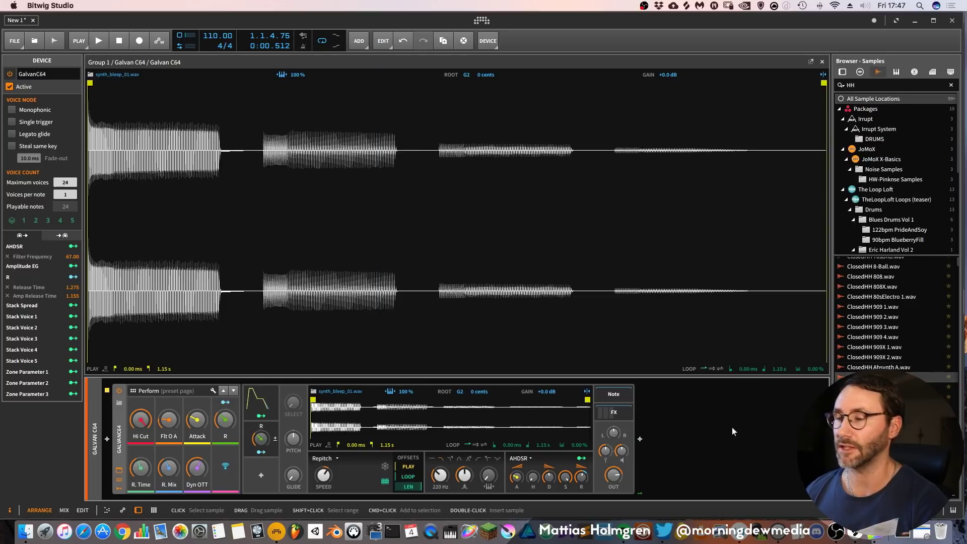
{"action": "left_click", "coordinate": [640, 443]}
{"action": "left_click", "coordinate": [425, 207]}
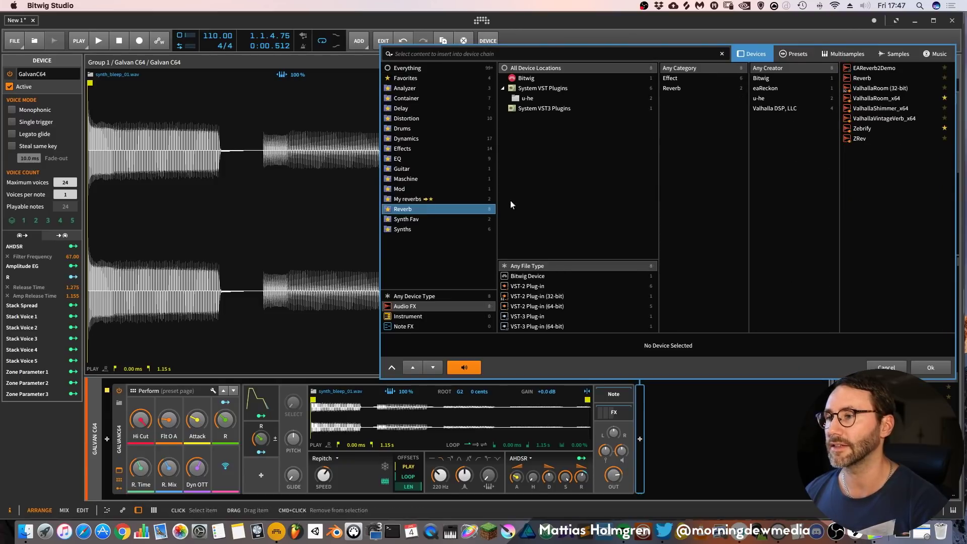
{"action": "left_click", "coordinate": [882, 99]}
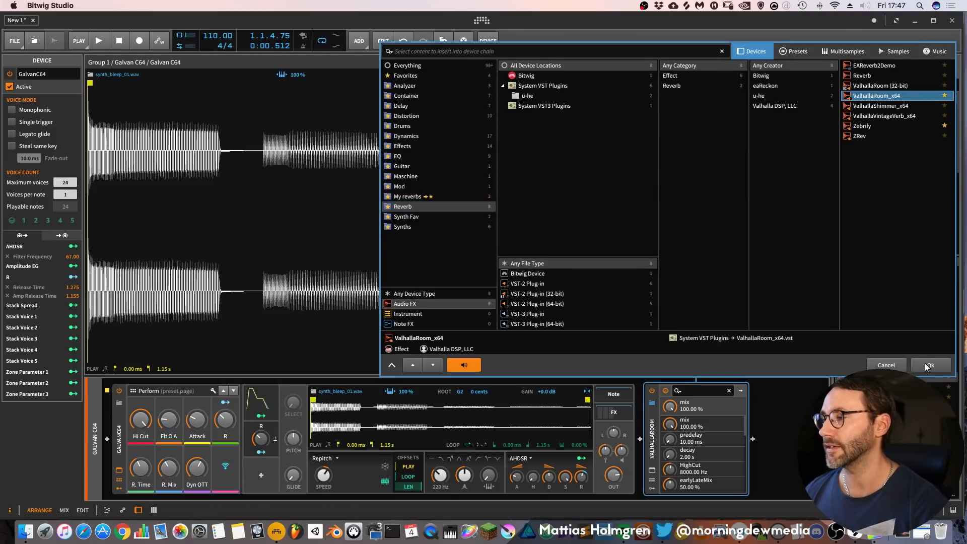
{"action": "left_click", "coordinate": [928, 365]}
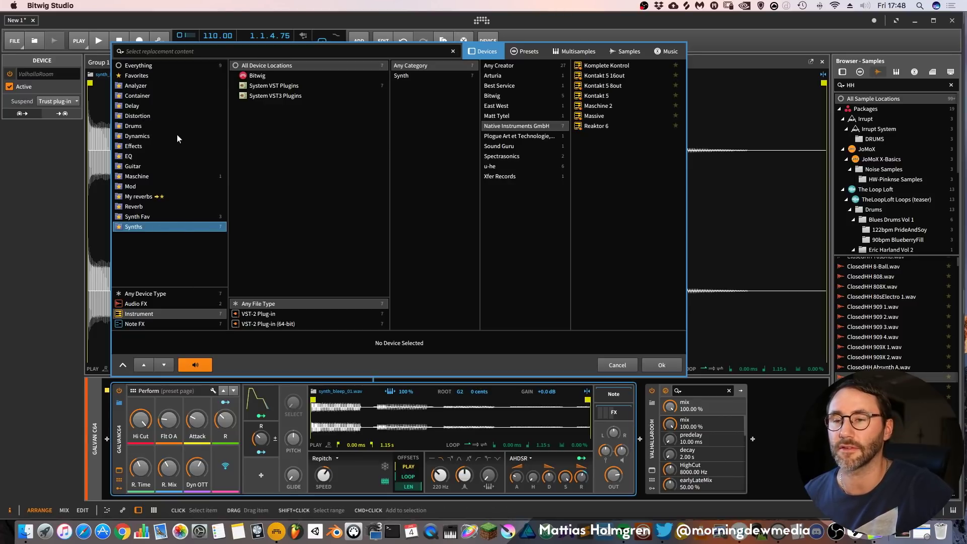
{"action": "left_click", "coordinate": [130, 186]}
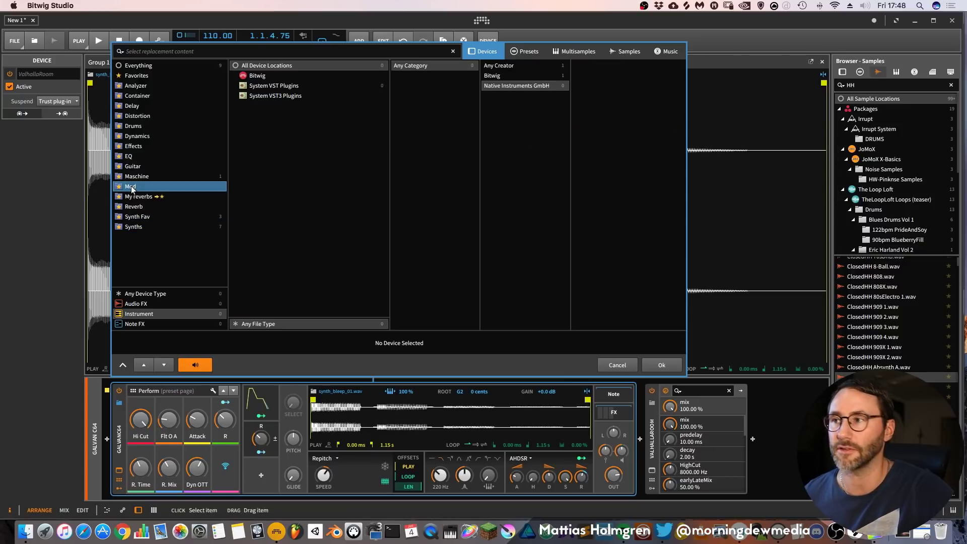
{"action": "left_click", "coordinate": [136, 126]}
{"action": "left_click", "coordinate": [137, 136]}
{"action": "left_click", "coordinate": [138, 126]}
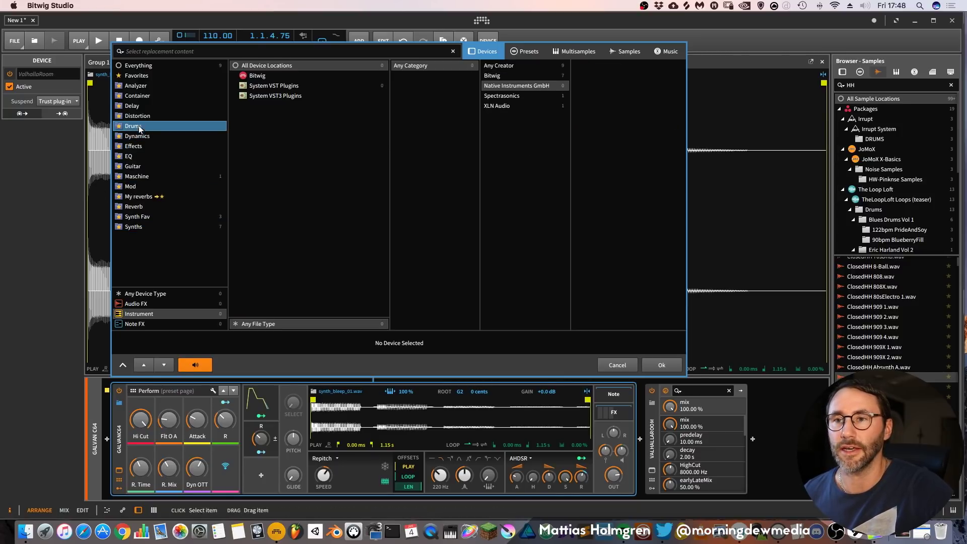
{"action": "left_click", "coordinate": [141, 117]}
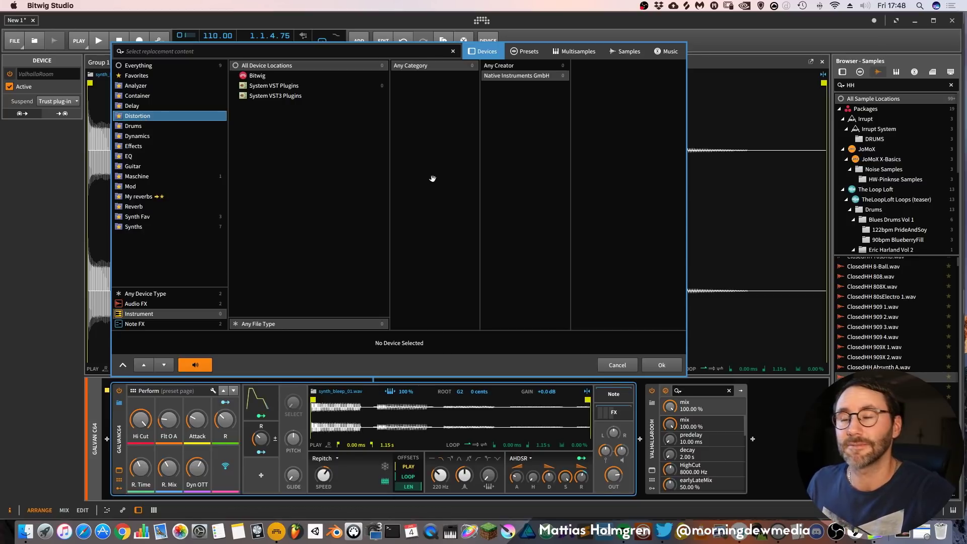
{"action": "key", "text": "Escape"}
{"action": "left_click", "coordinate": [822, 62]}
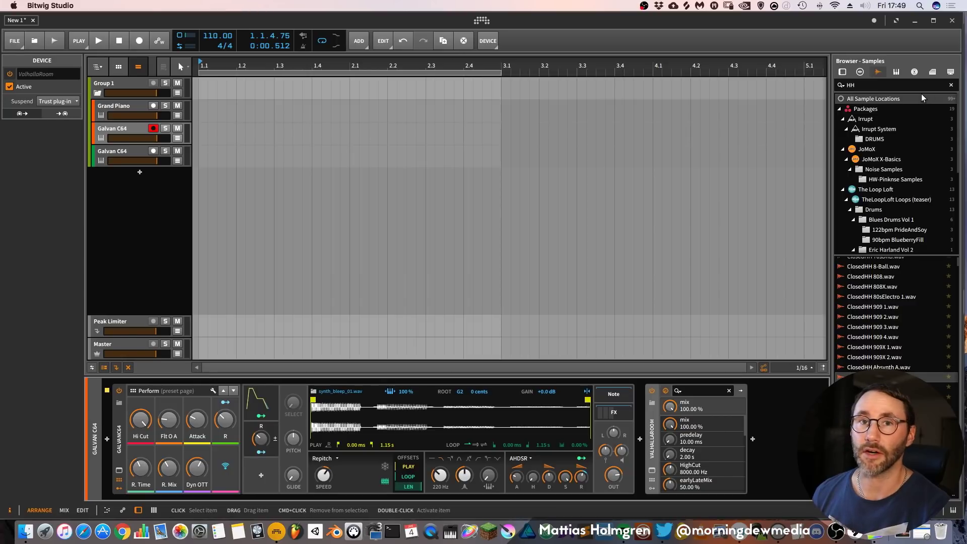
Clear the HH search filter and return the browser to the Samples tab.
{"action": "left_click", "coordinate": [950, 86]}
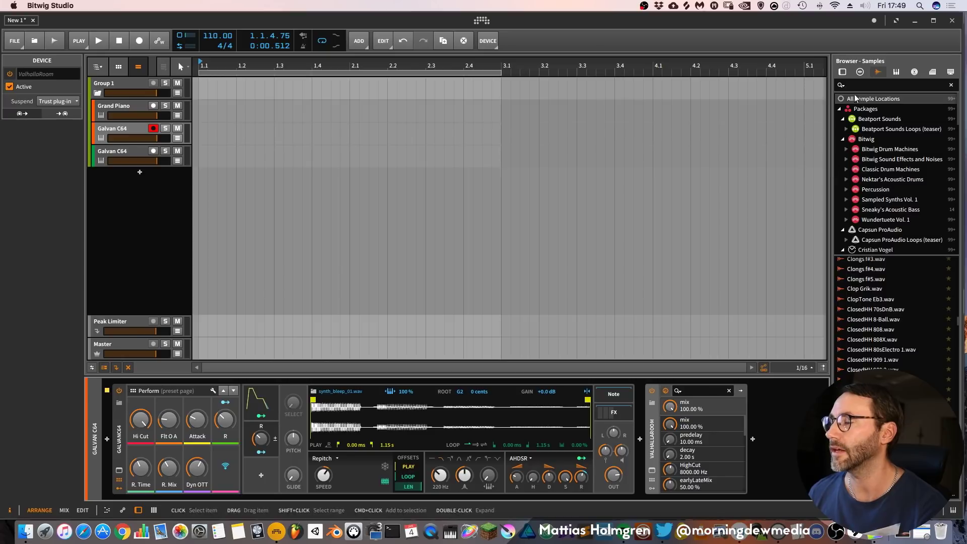
{"action": "left_click", "coordinate": [866, 83]}
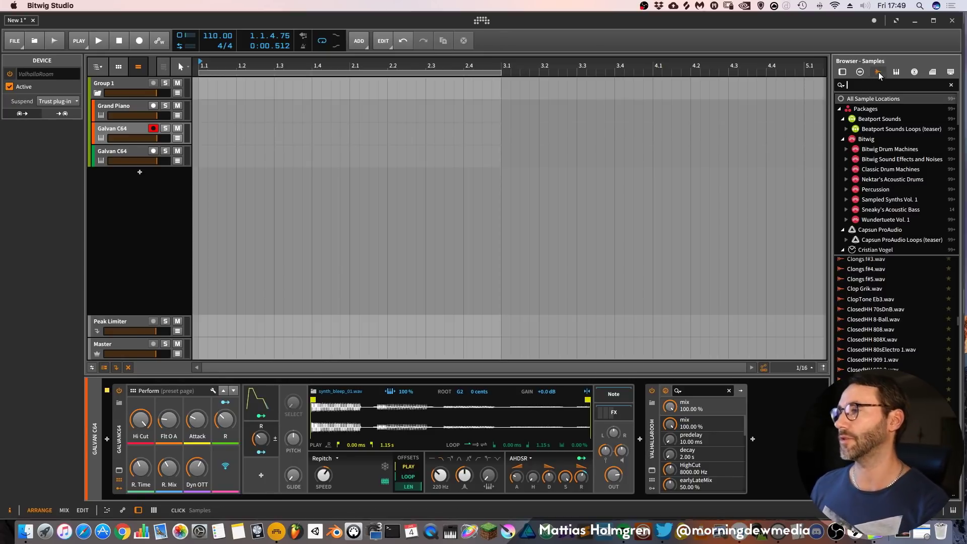
{"action": "left_click", "coordinate": [843, 71]}
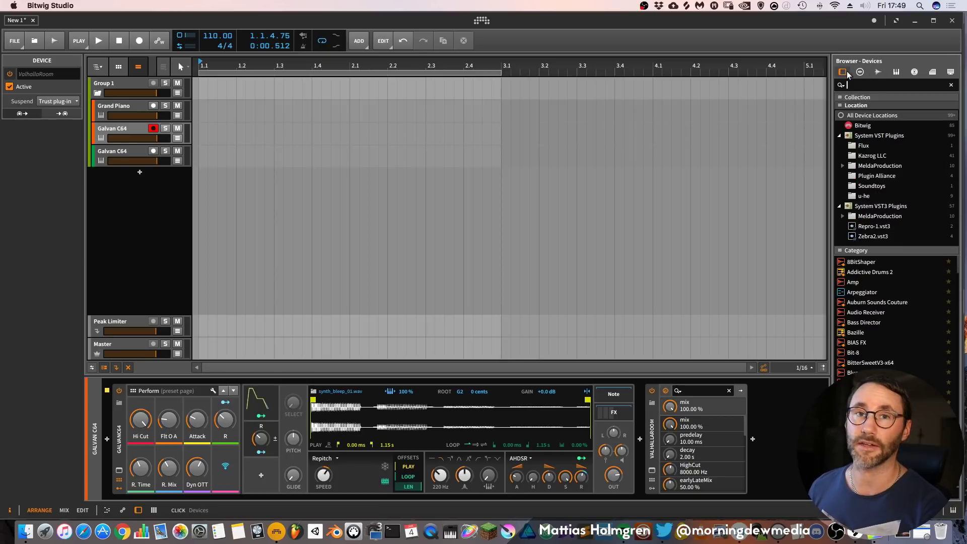
{"action": "left_click", "coordinate": [862, 72]}
{"action": "left_click", "coordinate": [881, 71]}
{"action": "left_click", "coordinate": [897, 73]}
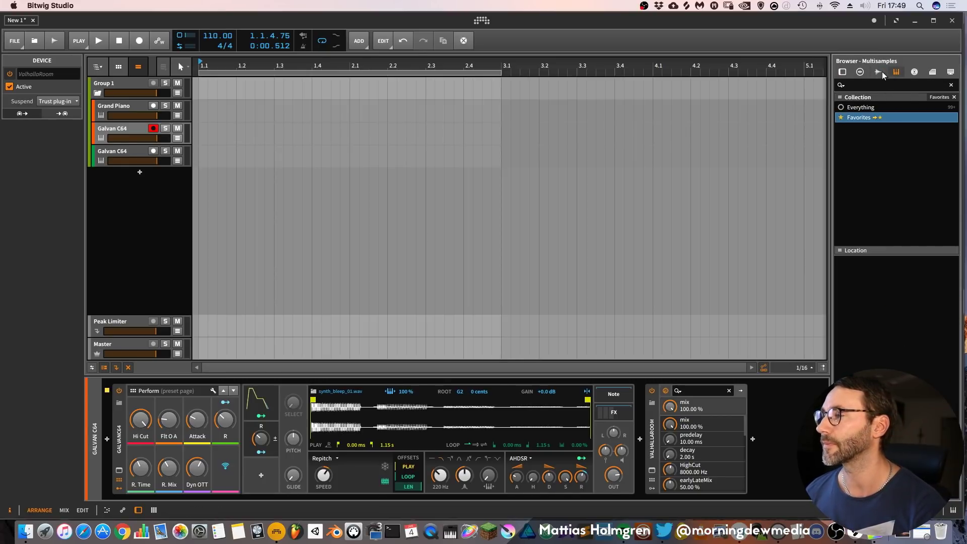
{"action": "left_click", "coordinate": [880, 72]}
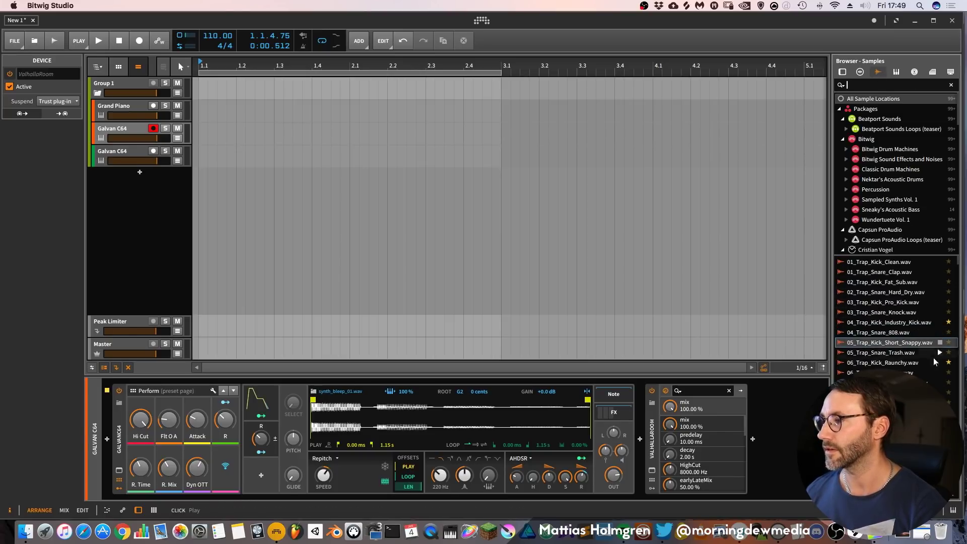
Pick 06_Trap_Kick_Raunchy.wav and drag it into the track list as a new sampler track.
{"action": "key", "text": "Down"}
{"action": "key", "text": "Down"}
{"action": "key", "text": "Down"}
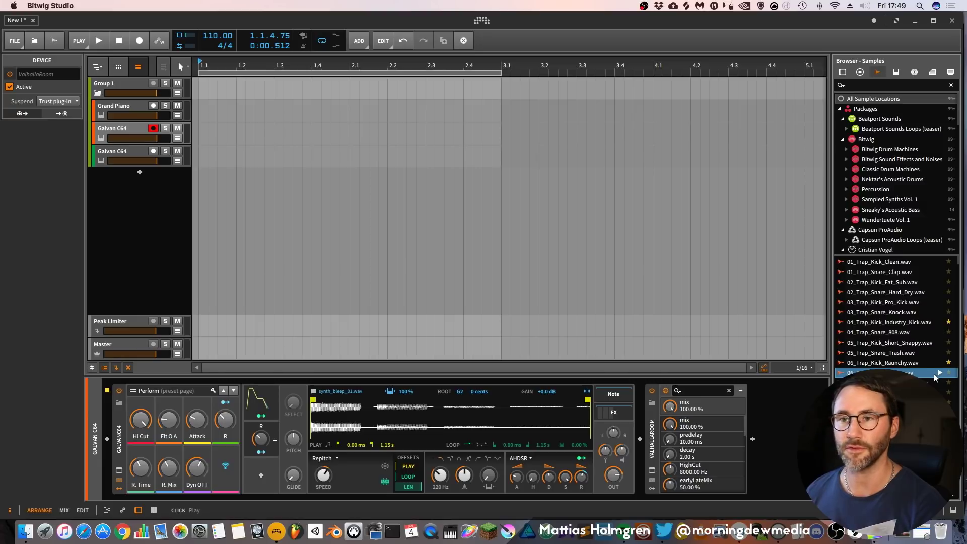
{"action": "left_click", "coordinate": [902, 362]}
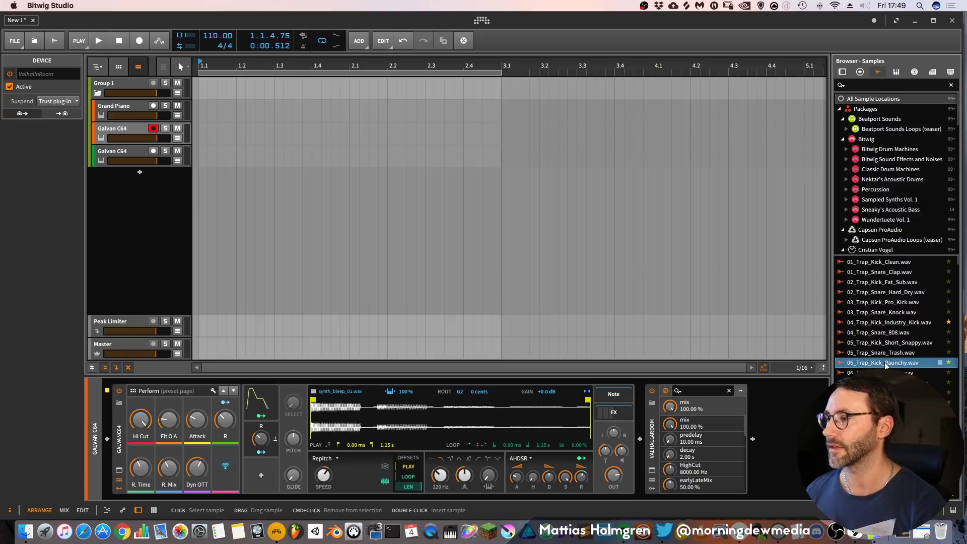
{"action": "left_click_drag", "start_coordinate": [885, 362], "coordinate": [103, 147]}
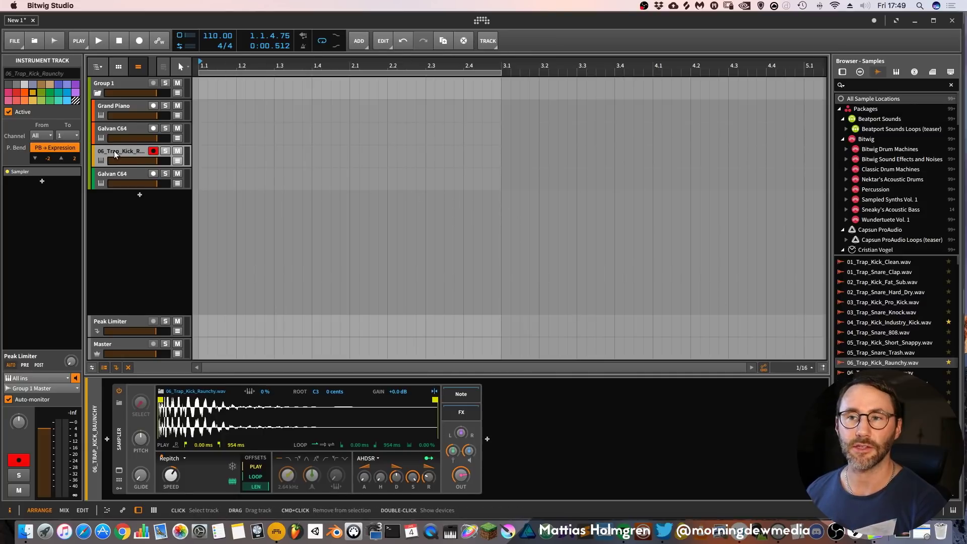
Delete the kick track's Sampler and the Inst 3 track, then bring up the add-track menu.
{"action": "left_click", "coordinate": [141, 440]}
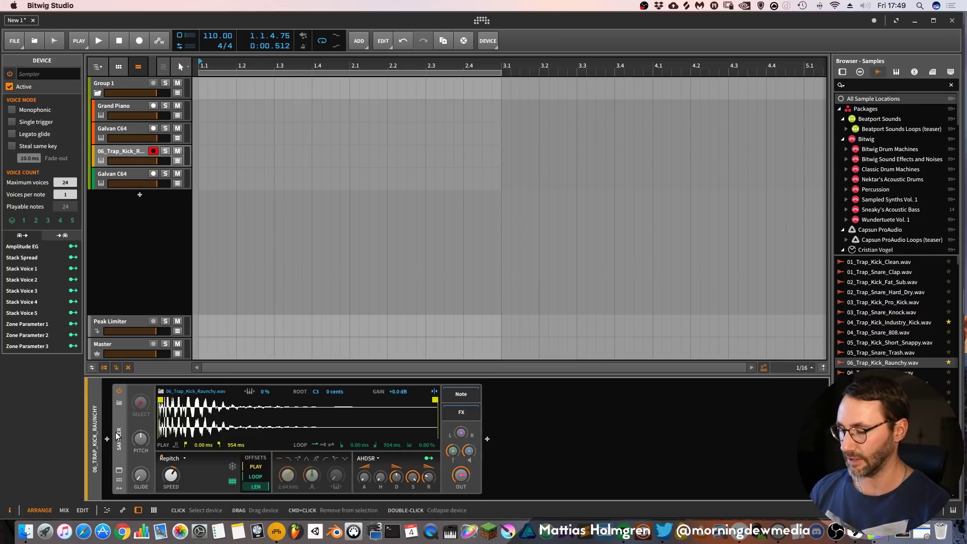
{"action": "key", "text": "Delete"}
{"action": "left_click", "coordinate": [115, 156]}
{"action": "key", "text": "Delete"}
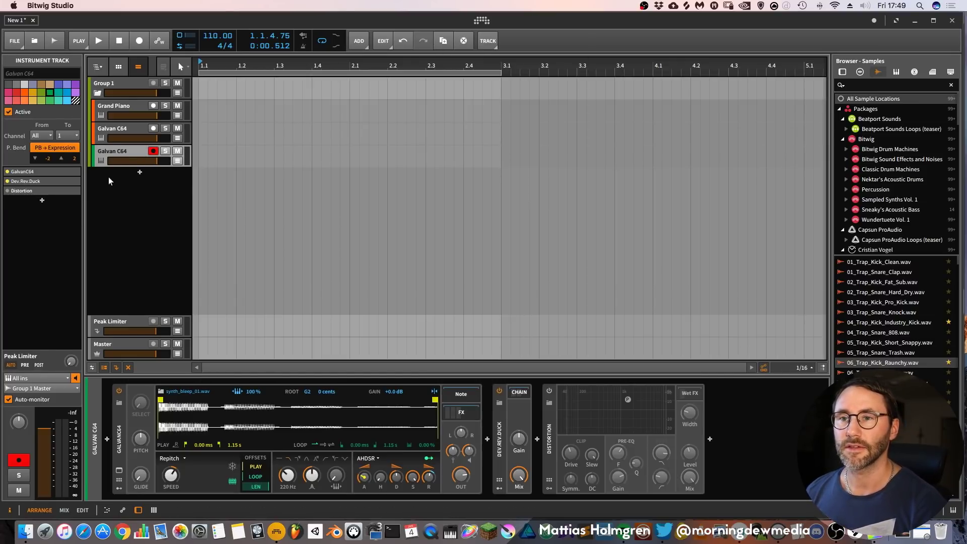
{"action": "right_click", "coordinate": [121, 177]}
Add an audio track in Group 1, place the raunchy kick sample on it, and shorten the clip.
{"action": "left_click", "coordinate": [168, 199]}
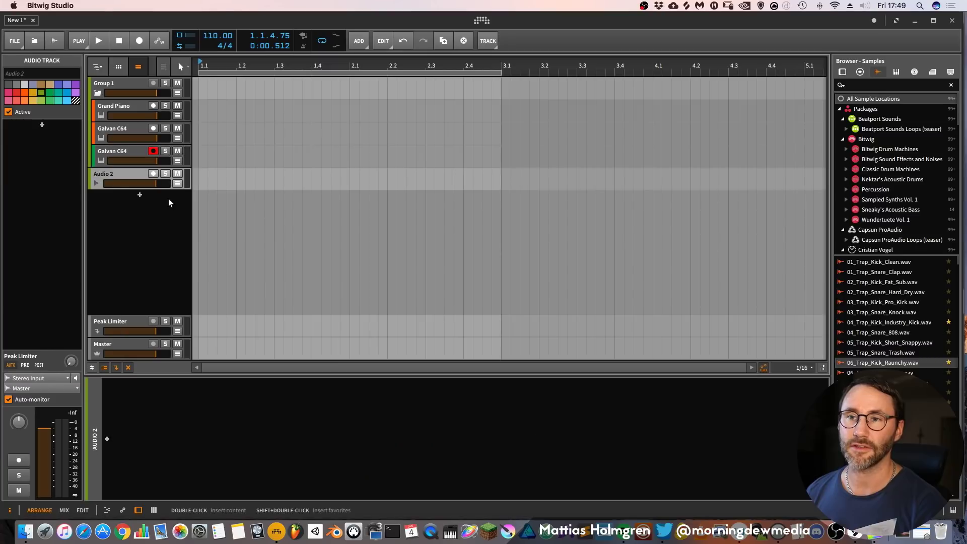
{"action": "left_click_drag", "start_coordinate": [123, 181], "coordinate": [121, 147]}
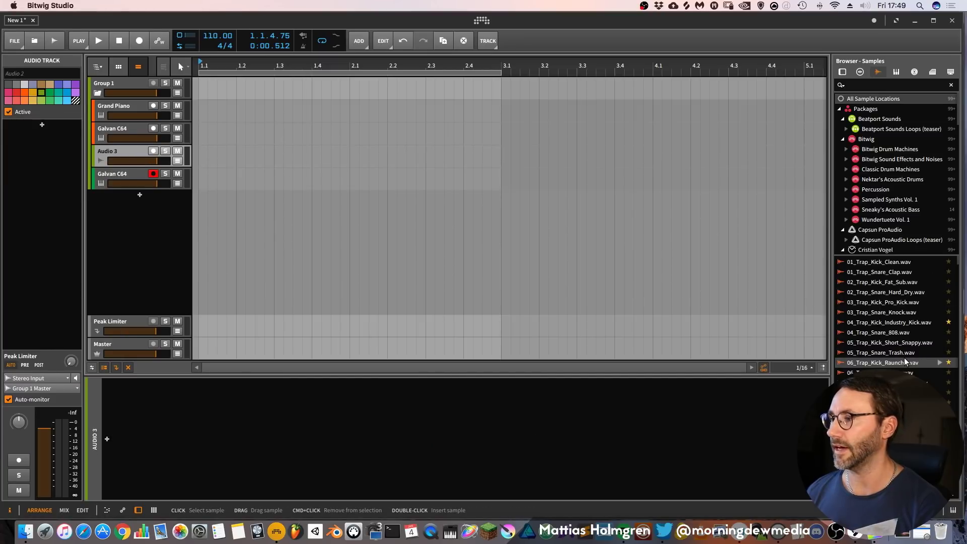
{"action": "left_click_drag", "start_coordinate": [903, 361], "coordinate": [203, 161]}
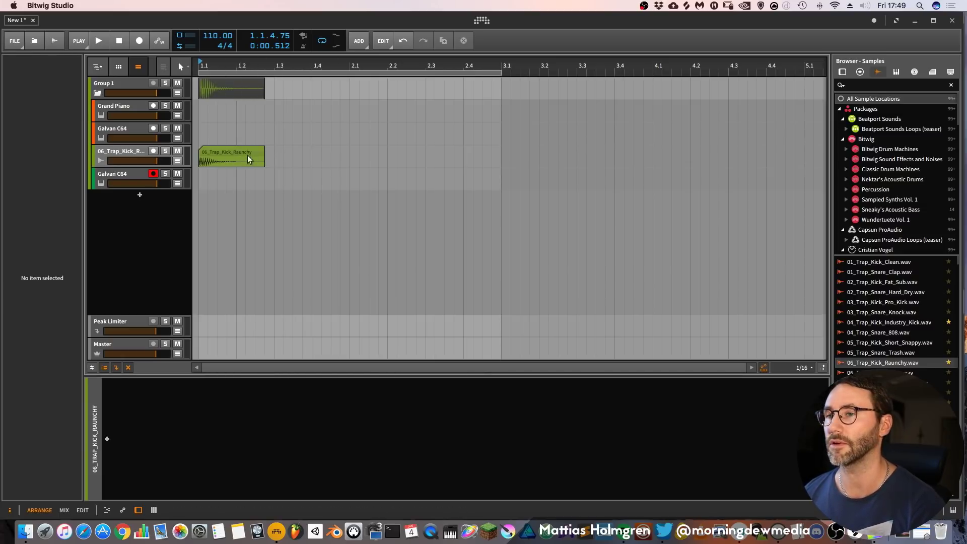
{"action": "left_click_drag", "start_coordinate": [264, 160], "coordinate": [227, 148]}
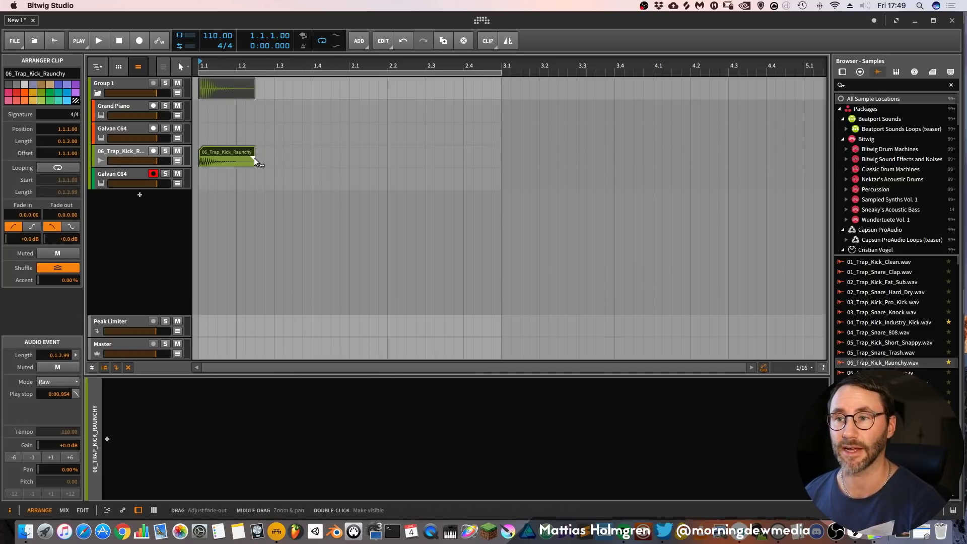
Add another audio track with the 04_Trap_Snare_808 sample after the kick, then stop playback.
{"action": "right_click", "coordinate": [116, 153]}
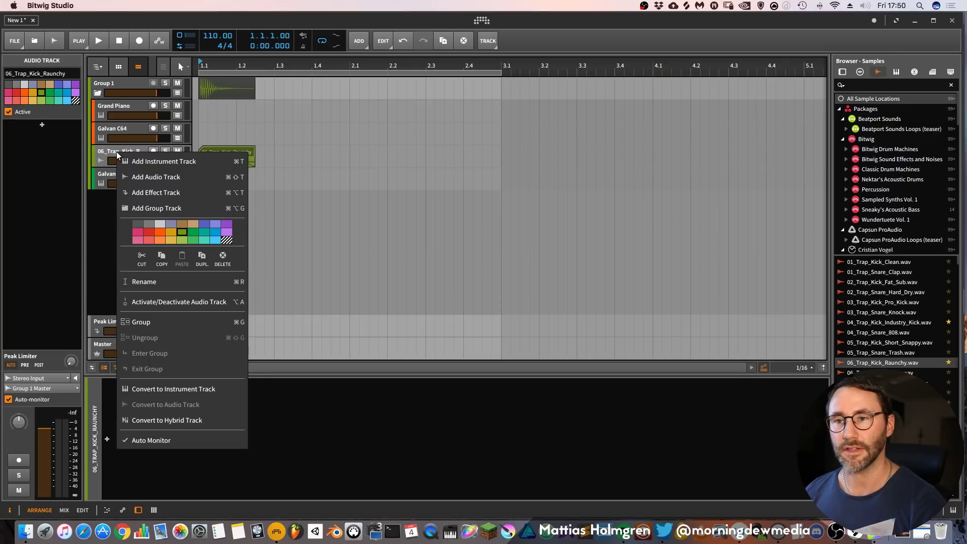
{"action": "left_click", "coordinate": [167, 177]}
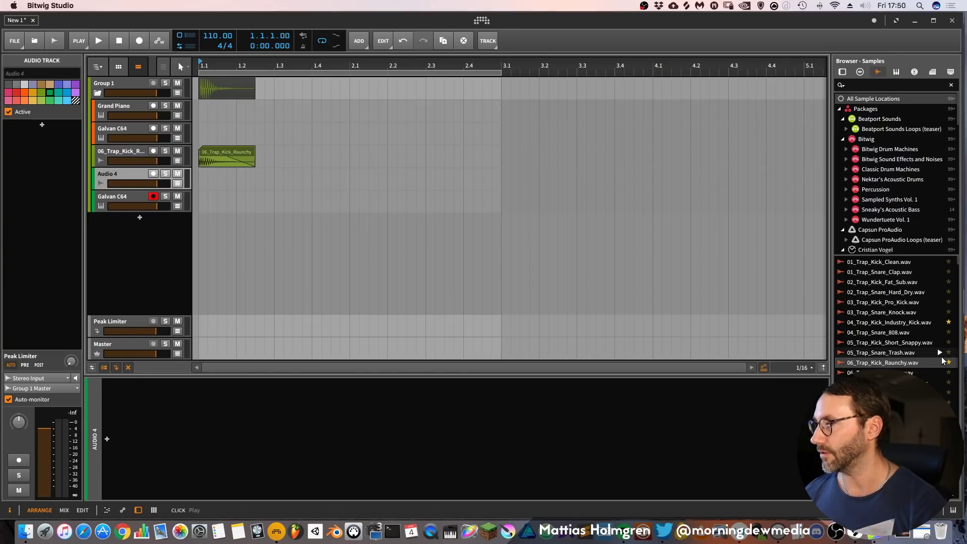
{"action": "left_click", "coordinate": [924, 344]}
{"action": "left_click_drag", "start_coordinate": [923, 335], "coordinate": [228, 83]}
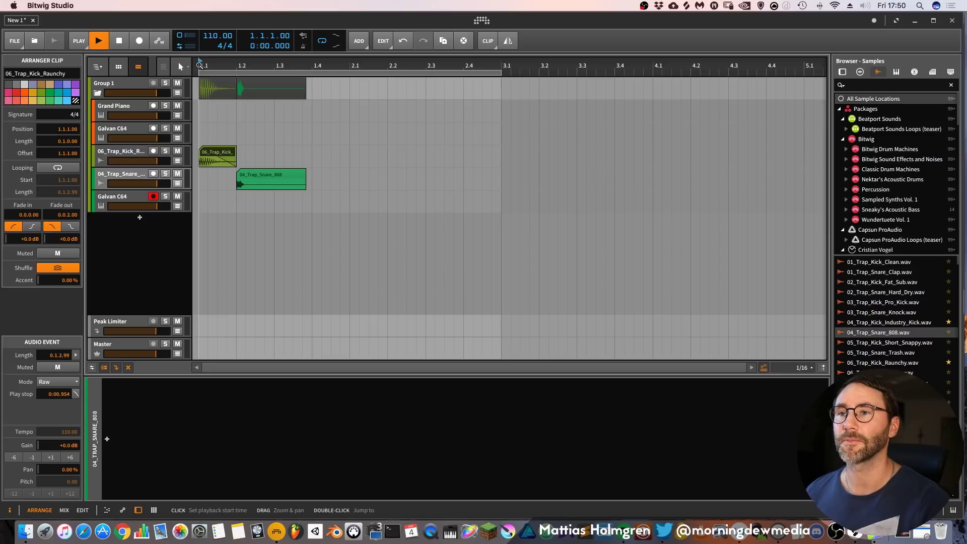
{"action": "left_click", "coordinate": [239, 66]}
Shorten the snare, add kick copies at beat 1.4 and just after, and copy bar 1 into bar 2.
{"action": "key", "text": "space"}
{"action": "mouse_move", "coordinate": [306, 179]}
{"action": "left_mouse_down"}
{"action": "mouse_move", "coordinate": [265, 179]}
{"action": "mouse_move", "coordinate": [273, 152]}
{"action": "mouse_move", "coordinate": [333, 179]}
{"action": "left_mouse_up"}
{"action": "left_click", "coordinate": [208, 147], "text": "shift"}
{"action": "left_click_drag", "start_coordinate": [294, 154], "coordinate": [327, 157]}
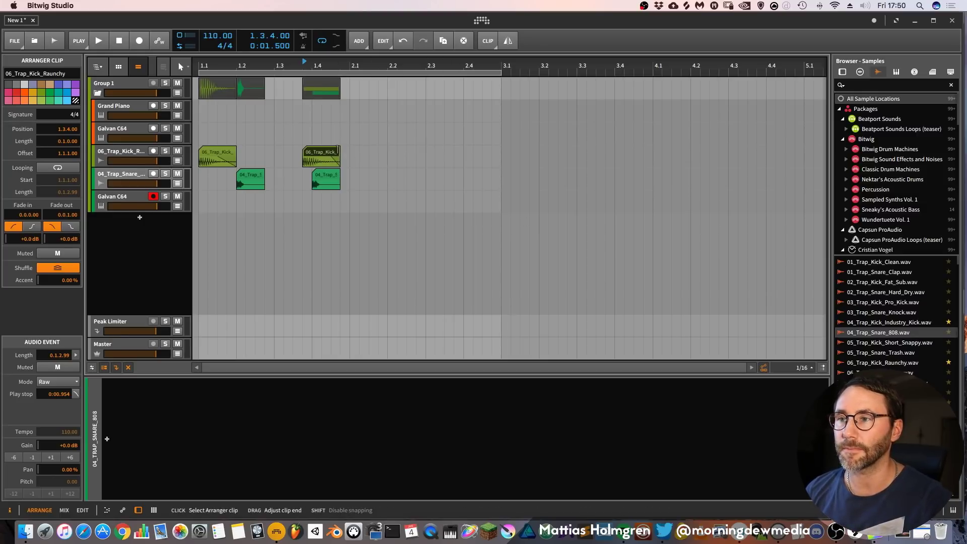
{"action": "left_click_drag", "start_coordinate": [314, 155], "coordinate": [332, 152]}
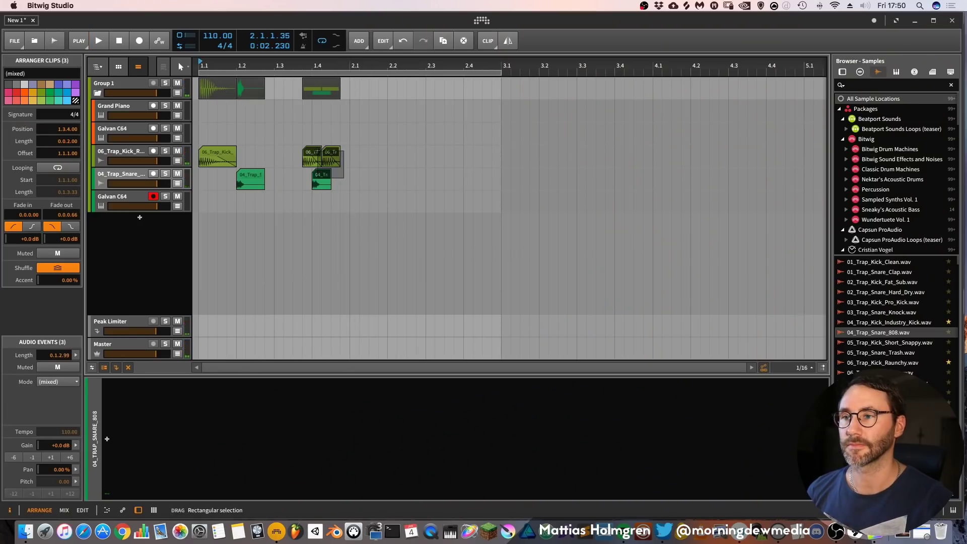
{"action": "left_click_drag", "start_coordinate": [303, 155], "coordinate": [351, 155]}
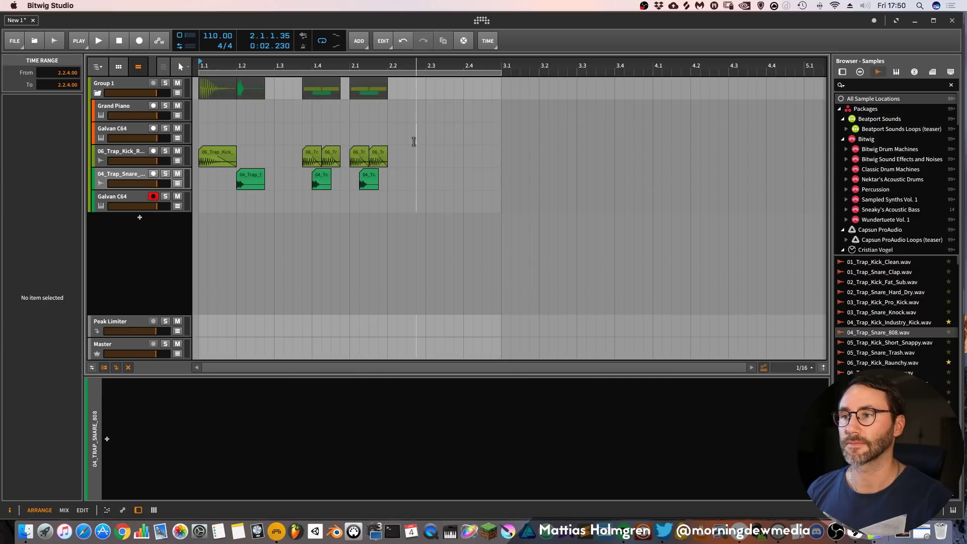
Arrange bar 2 with snares at 2.2 and 2.4 and an extra kick at 2.2, then play it back.
{"action": "left_click", "coordinate": [383, 166]}
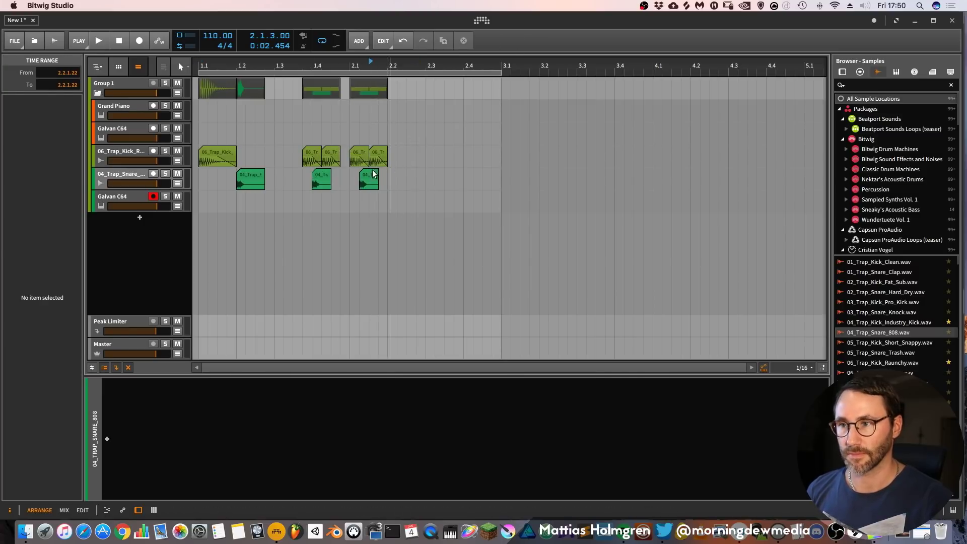
{"action": "left_click", "coordinate": [380, 187]}
{"action": "left_click_drag", "start_coordinate": [380, 187], "coordinate": [408, 187]}
{"action": "left_click", "coordinate": [378, 154]}
{"action": "left_click_drag", "start_coordinate": [378, 154], "coordinate": [438, 153]}
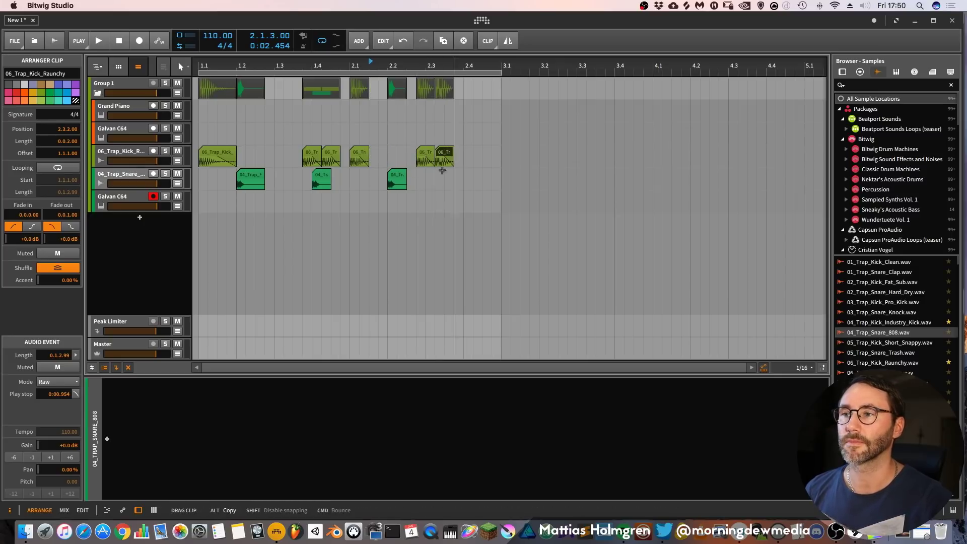
{"action": "left_click_drag", "start_coordinate": [398, 180], "coordinate": [471, 180]}
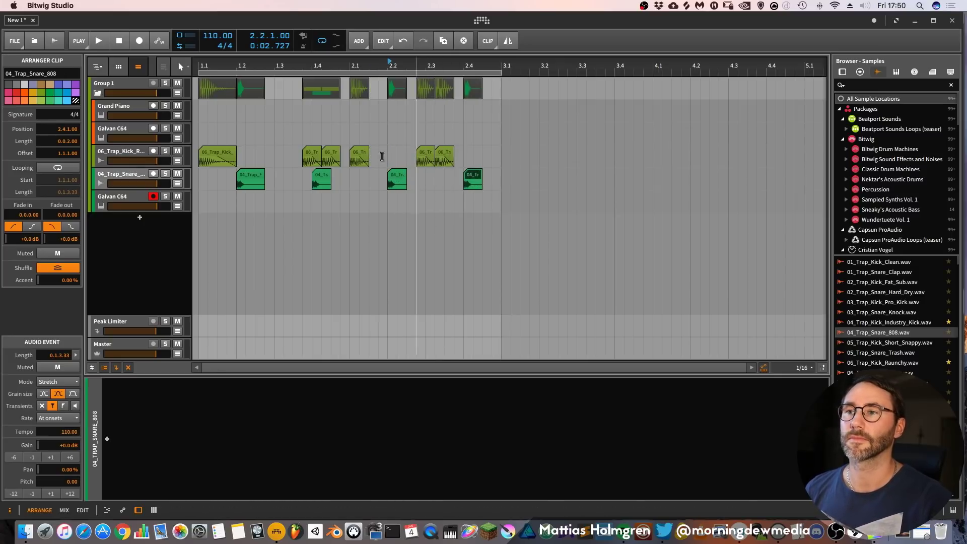
{"action": "key", "text": "space"}
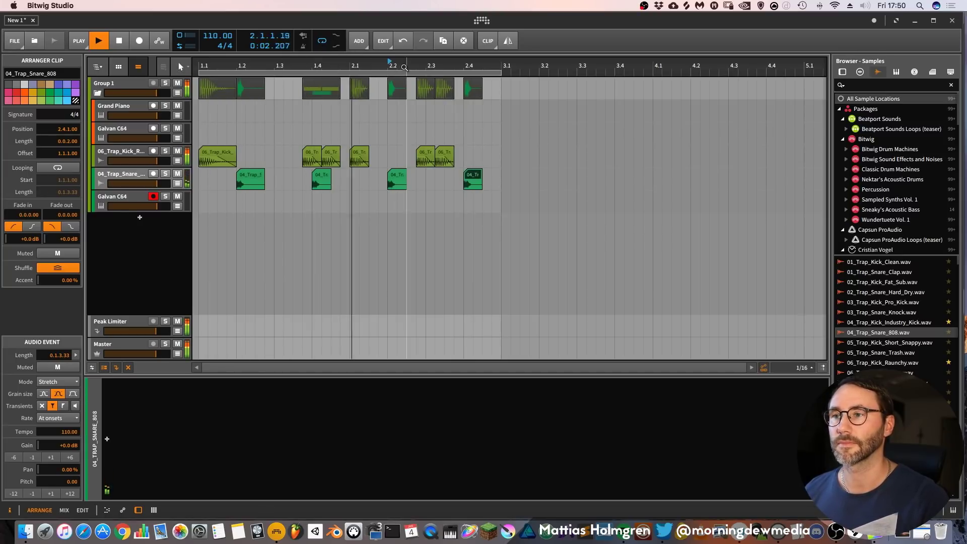
{"action": "left_click_drag", "start_coordinate": [360, 153], "coordinate": [389, 154]}
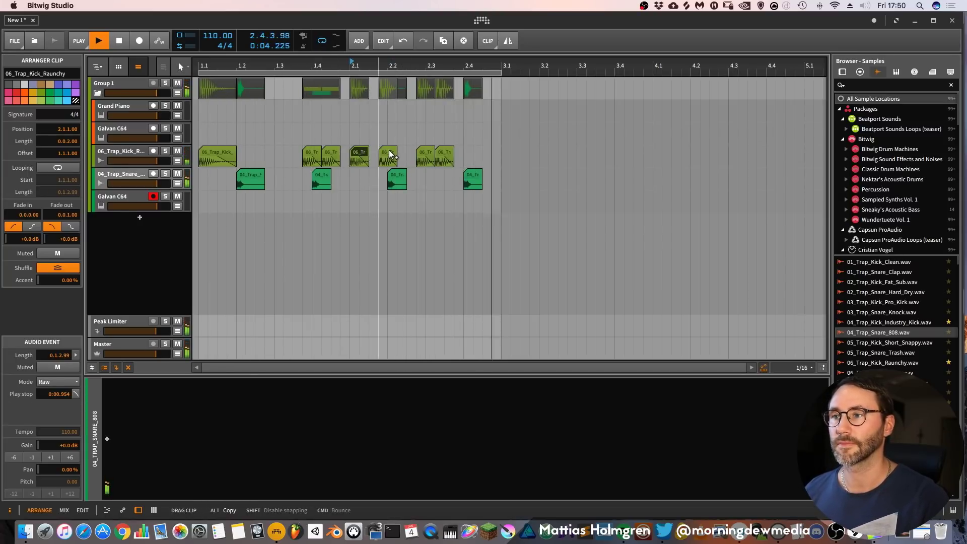
{"action": "left_click", "coordinate": [872, 85]}
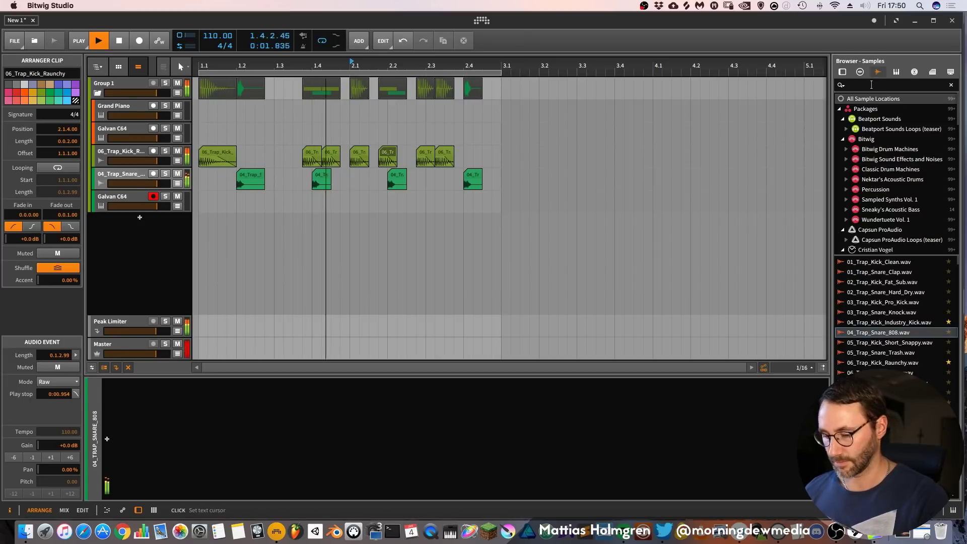
Search the browser for hh and audition hi-hat samples such as 90bpm BlueB CS HH 09.
{"action": "type", "text": "HH"}
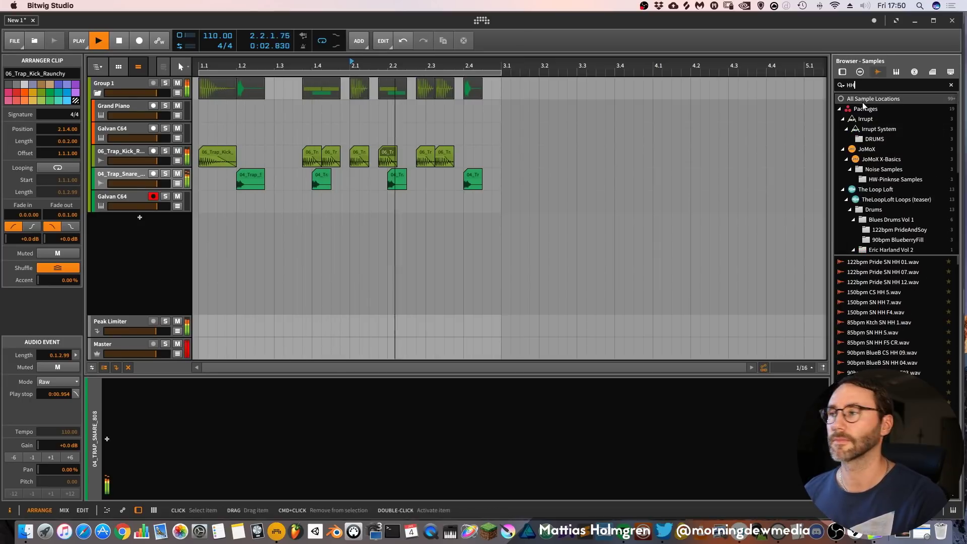
{"action": "left_click", "coordinate": [938, 315]}
{"action": "key", "text": "Down"}
{"action": "key", "text": "Down"}
{"action": "left_click", "coordinate": [940, 353]}
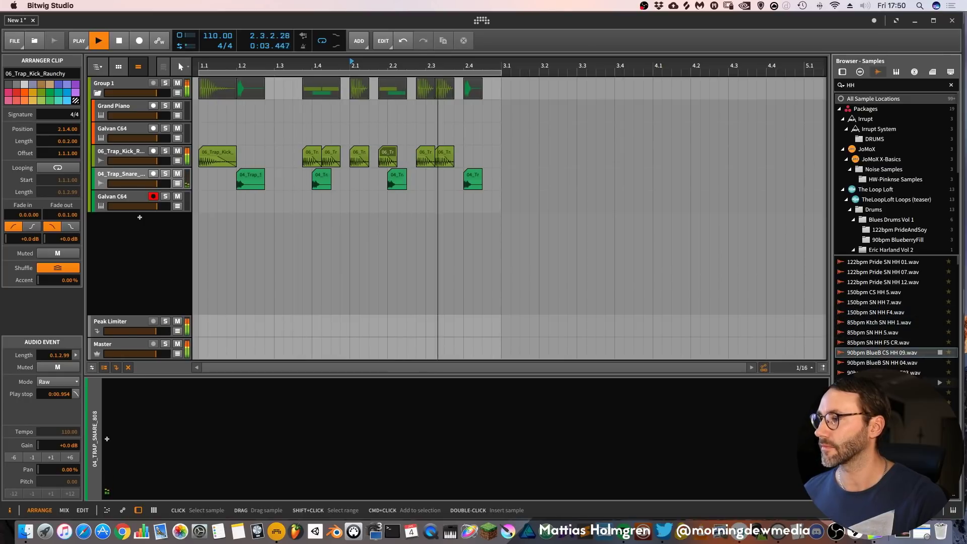
{"action": "key", "text": "BackSpace"}
{"action": "key", "text": "BackSpace"}
{"action": "type", "text": "hh"}
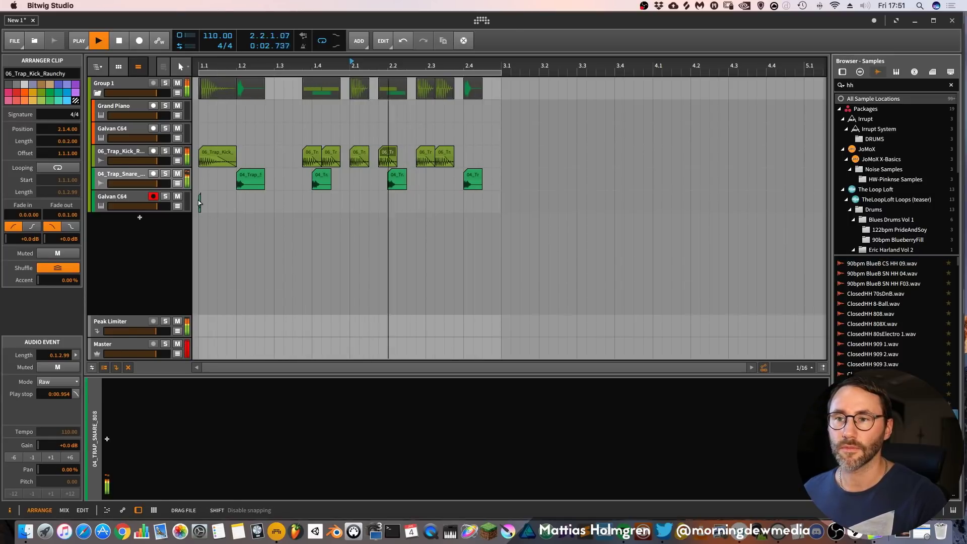
Place a ClosedHH Absynth B 1 hi-hat at the start of the Galvan C64 lane and copy it along the bar.
{"action": "left_click", "coordinate": [200, 196]}
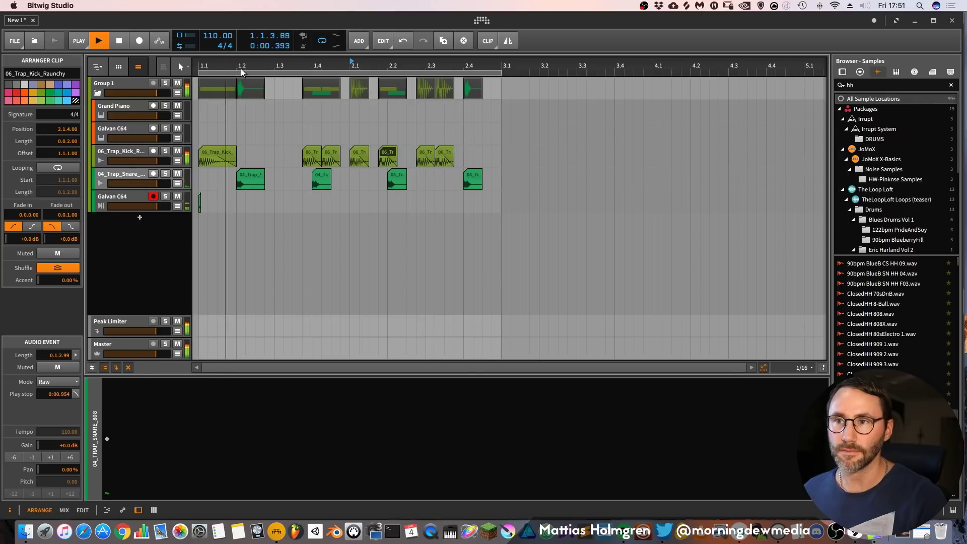
{"action": "scroll", "coordinate": [200, 200], "scroll_direction": "up", "scroll_amount": 3}
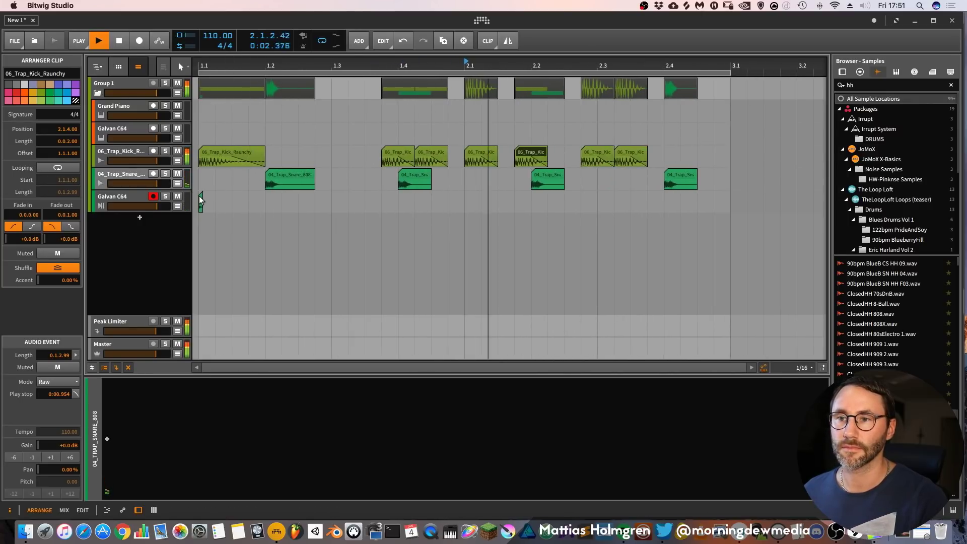
{"action": "left_click_drag", "start_coordinate": [200, 202], "coordinate": [267, 195]}
Add a new Audio 6 track, copy the four hi-hat clips onto it, and duplicate them.
{"action": "right_click", "coordinate": [151, 202]}
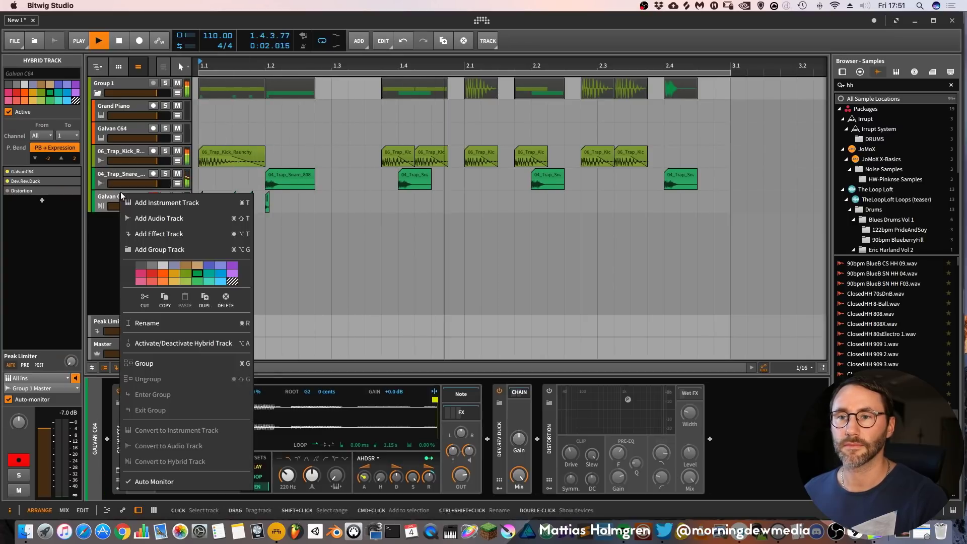
{"action": "left_click", "coordinate": [158, 218]}
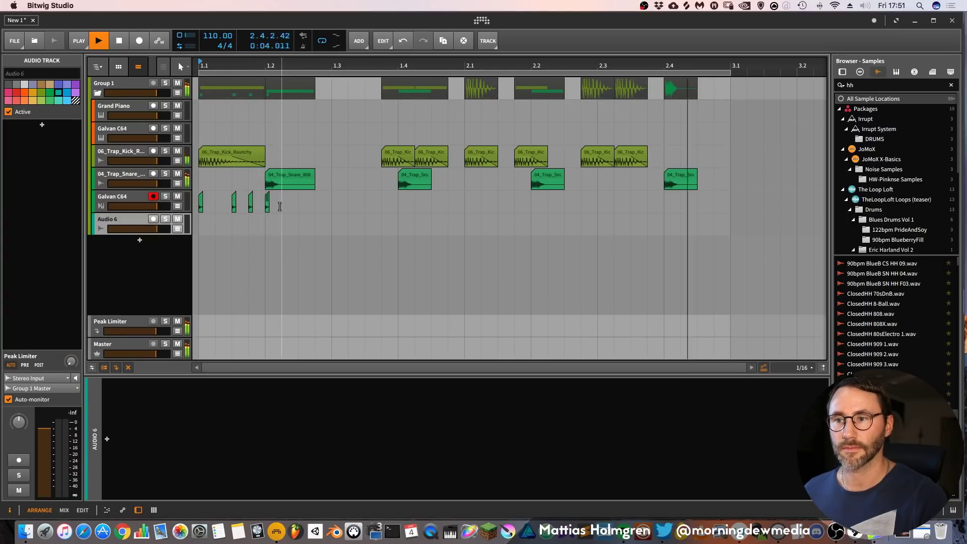
{"action": "left_click_drag", "start_coordinate": [279, 197], "coordinate": [200, 220]}
{"action": "key", "text": "super+d"}
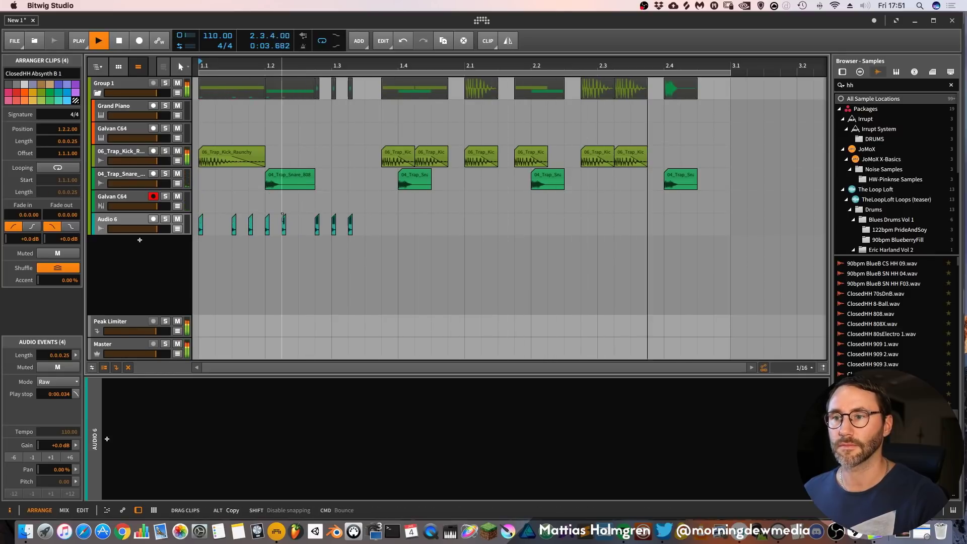
Copy three hi-hats back to Galvan C64 and delete that track's sampler device.
{"action": "left_click_drag", "start_coordinate": [259, 222], "coordinate": [202, 206]}
{"action": "left_click", "coordinate": [123, 199]}
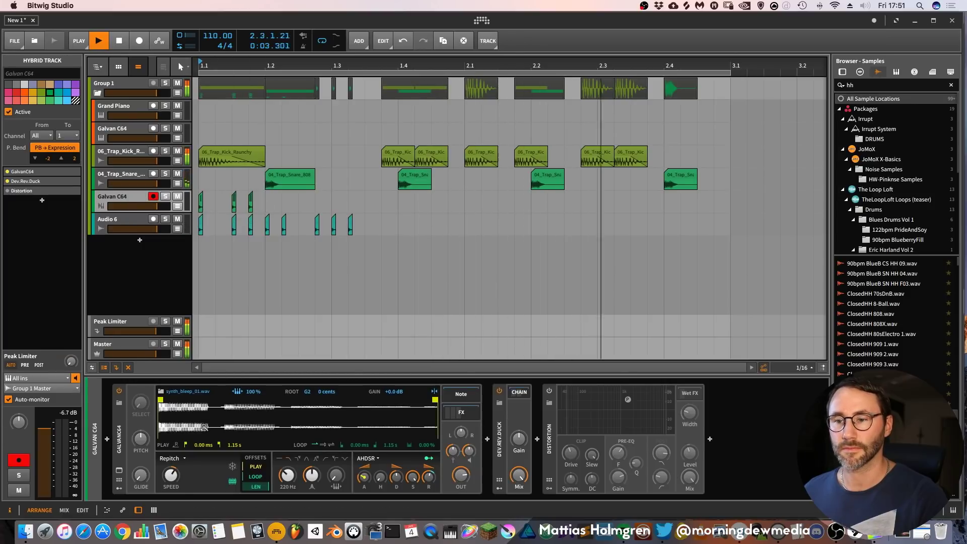
{"action": "left_click", "coordinate": [121, 423]}
{"action": "key", "text": "Delete"}
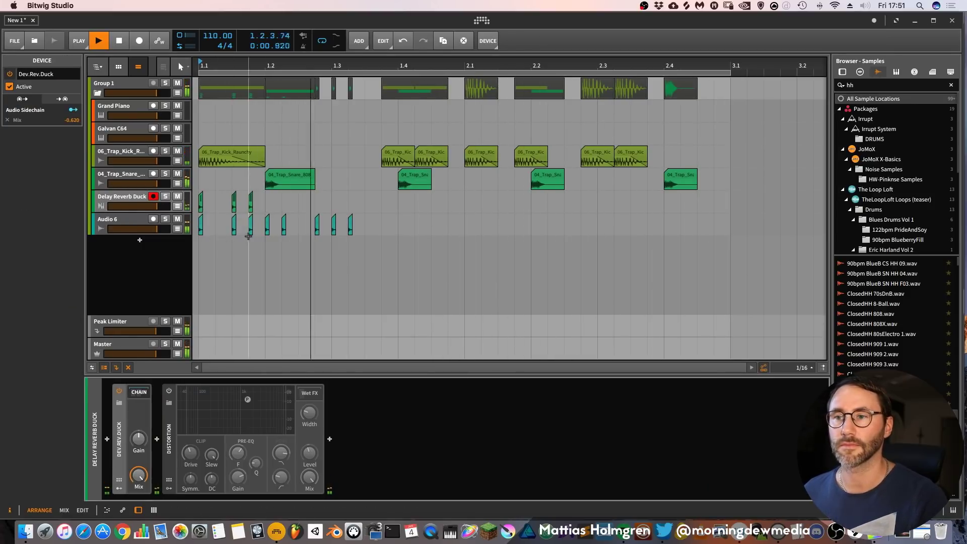
Delete the first three Audio 6 hi-hats and repeat one marked beat through bar 2.4.
{"action": "left_click_drag", "start_coordinate": [257, 220], "coordinate": [163, 235]}
{"action": "key", "text": "Delete"}
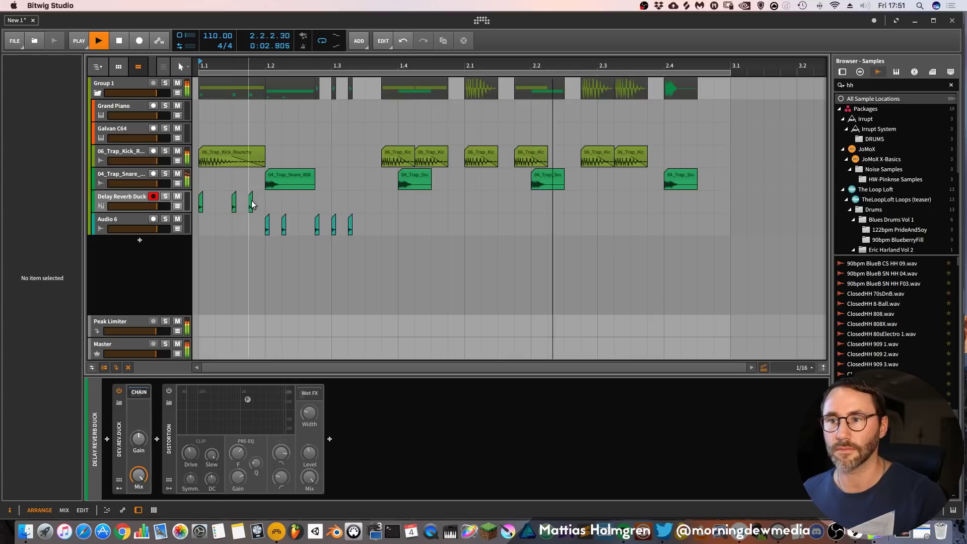
{"action": "left_click_drag", "start_coordinate": [263, 194], "coordinate": [315, 202]}
{"action": "left_click_drag", "start_coordinate": [365, 224], "coordinate": [317, 221]}
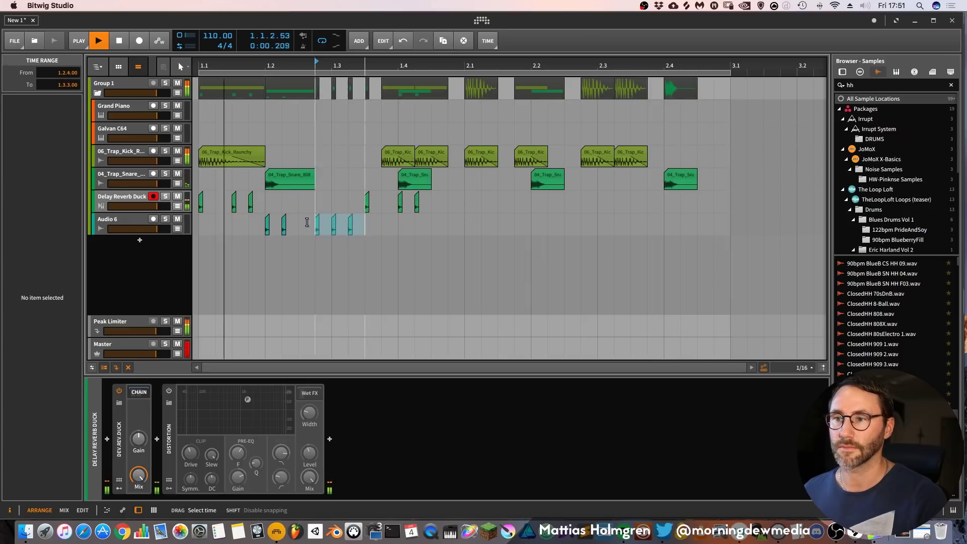
{"action": "key", "text": "super+d"}
{"action": "key", "text": "super+d"}
{"action": "key", "text": "super+d"}
{"action": "key", "text": "super+d"}
{"action": "key", "text": "super+d"}
{"action": "key", "text": "super+d"}
{"action": "key", "text": "super+d"}
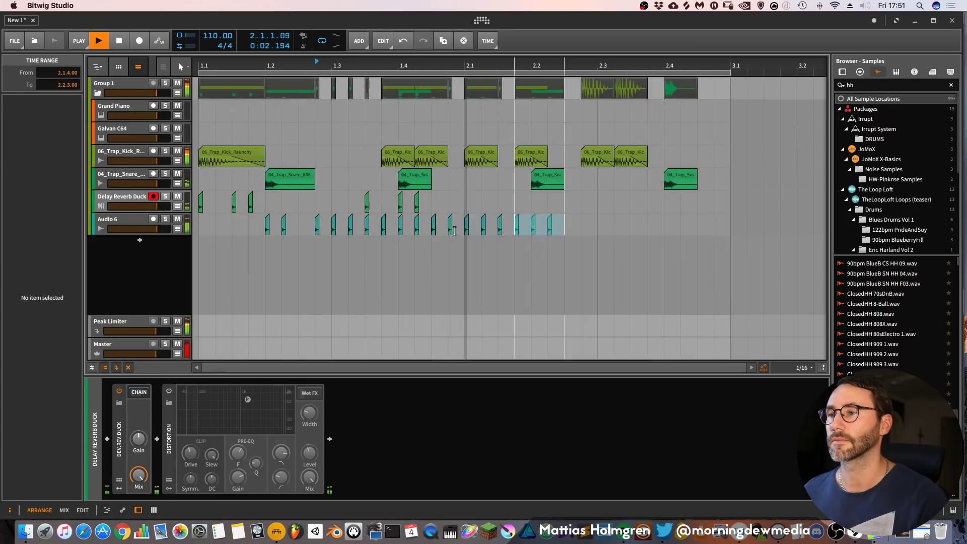
Copy the last hi-hat clip to beat 2.4.4 for a quick roll, then stop playback.
{"action": "left_click", "coordinate": [700, 217]}
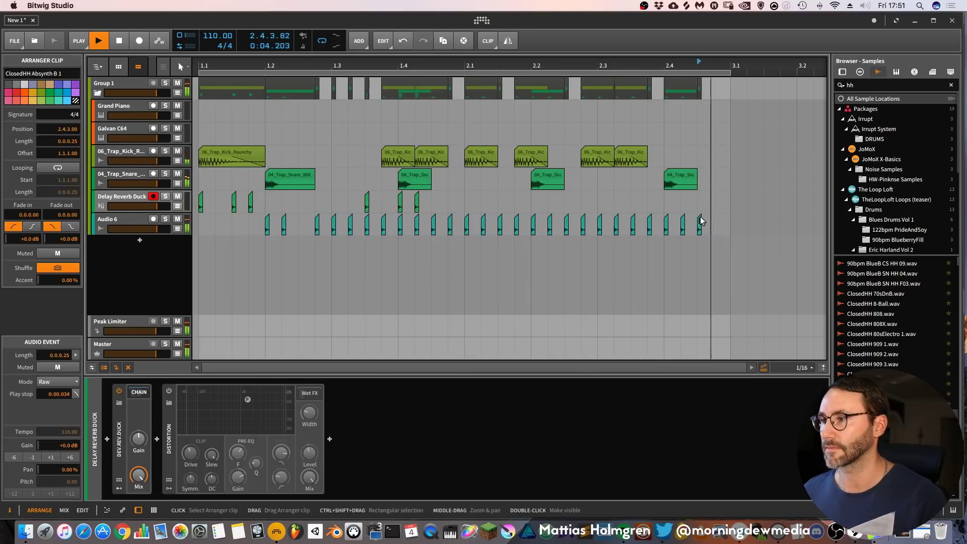
{"action": "left_click_drag", "start_coordinate": [701, 217], "coordinate": [711, 216]}
{"action": "scroll", "coordinate": [605, 223], "scroll_direction": "up", "scroll_amount": 3}
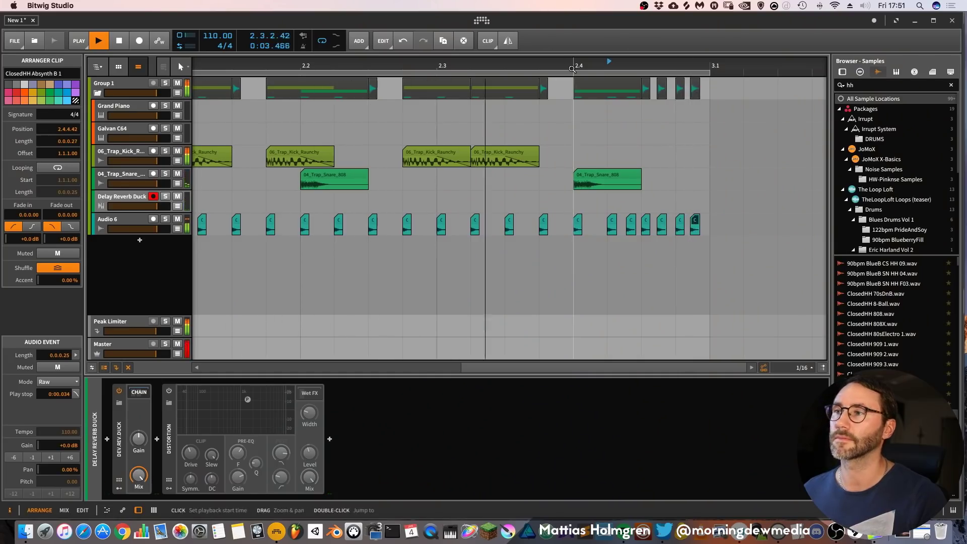
{"action": "scroll", "coordinate": [572, 66], "scroll_direction": "down", "scroll_amount": 6}
{"action": "key", "text": "space"}
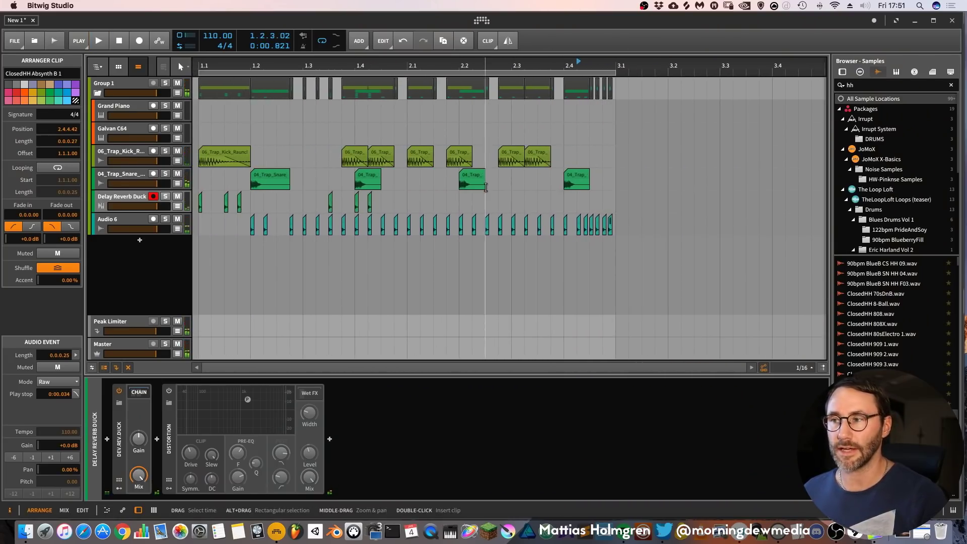
Zoom in and open the 1.4.4 hi-hat clip in the clip editor.
{"action": "left_click", "coordinate": [397, 222]}
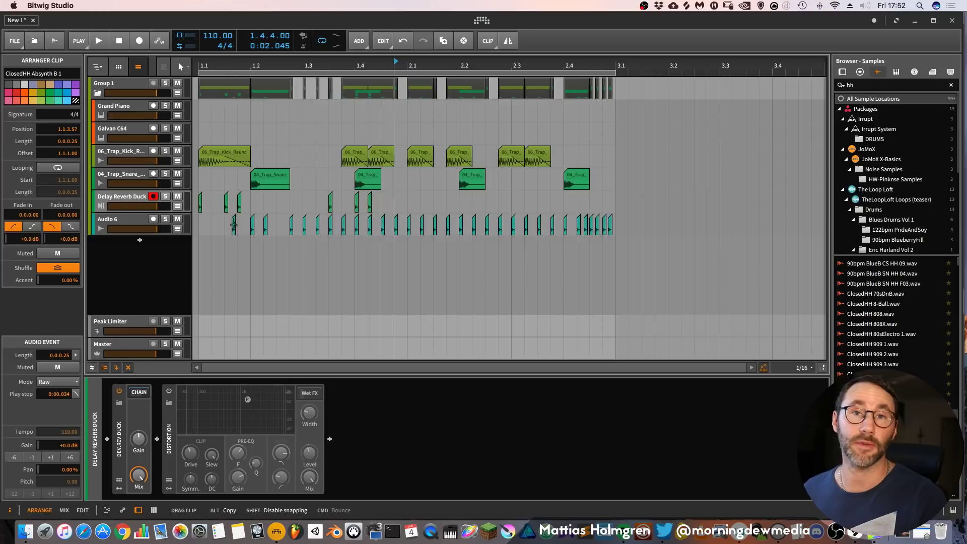
{"action": "key", "text": "plus"}
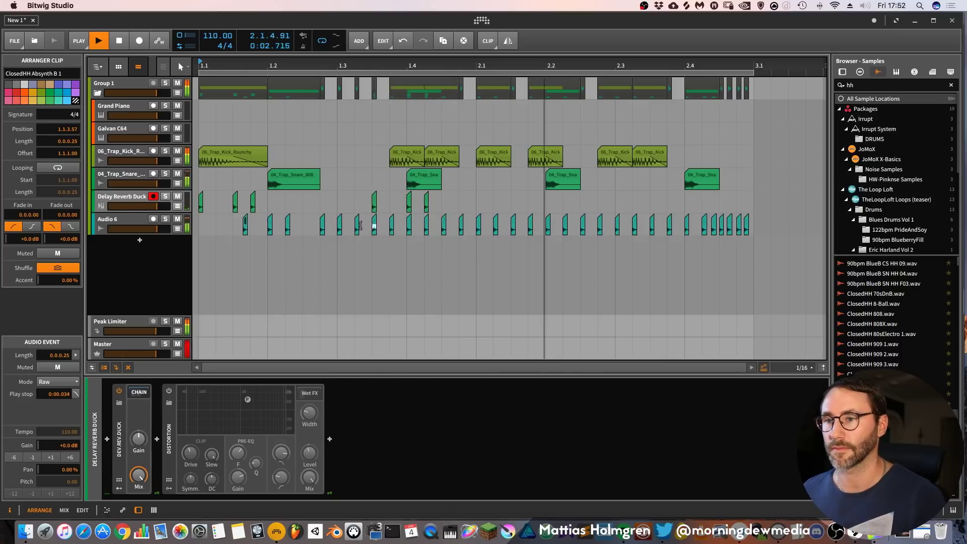
{"action": "double_click", "coordinate": [409, 221]}
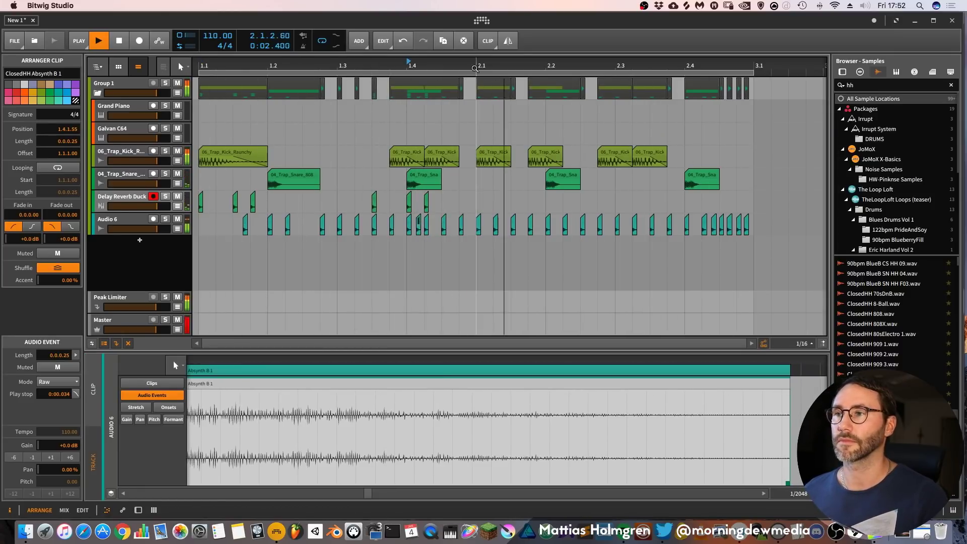
Copy the bar 2.3 kick clip onto the snare track at 2.3.3 with a fade-in spanning the clip.
{"action": "left_click_drag", "start_coordinate": [453, 68], "coordinate": [452, 66]}
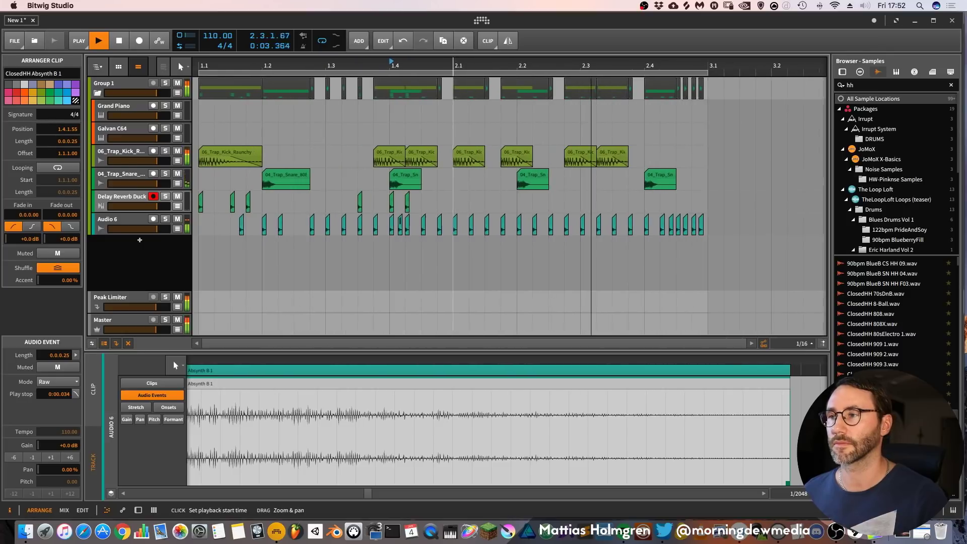
{"action": "left_click", "coordinate": [618, 156]}
{"action": "left_click_drag", "start_coordinate": [631, 178], "coordinate": [632, 179]}
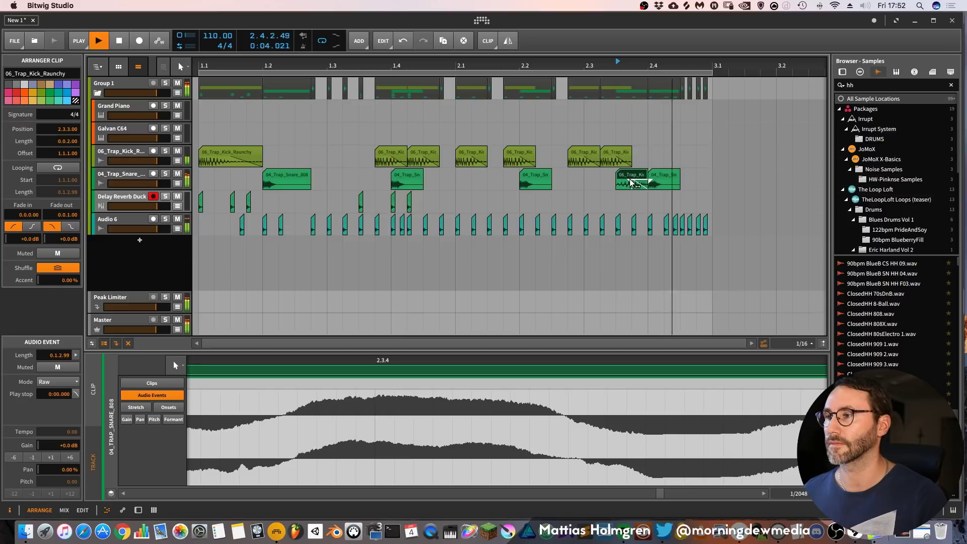
{"action": "left_click_drag", "start_coordinate": [623, 185], "coordinate": [618, 175]}
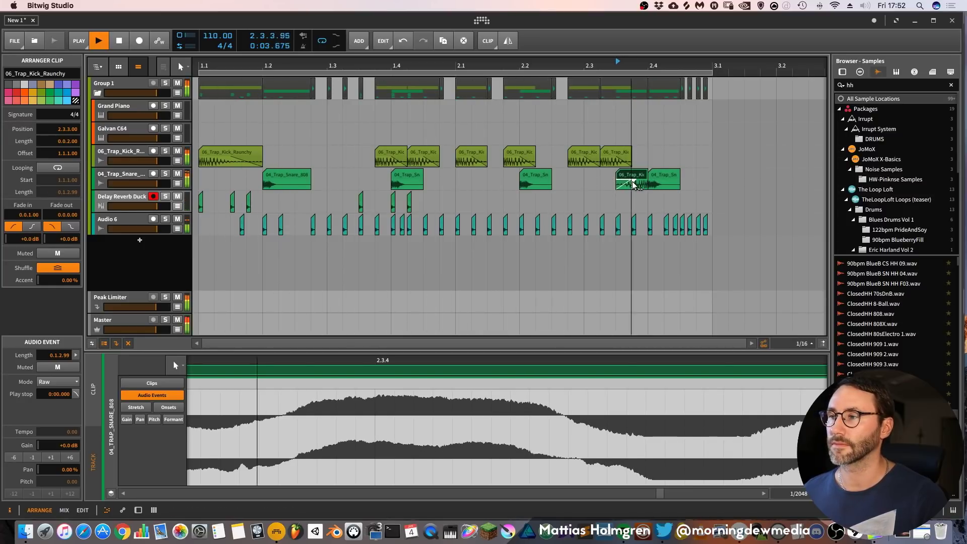
{"action": "left_click_drag", "start_coordinate": [618, 175], "coordinate": [648, 185]}
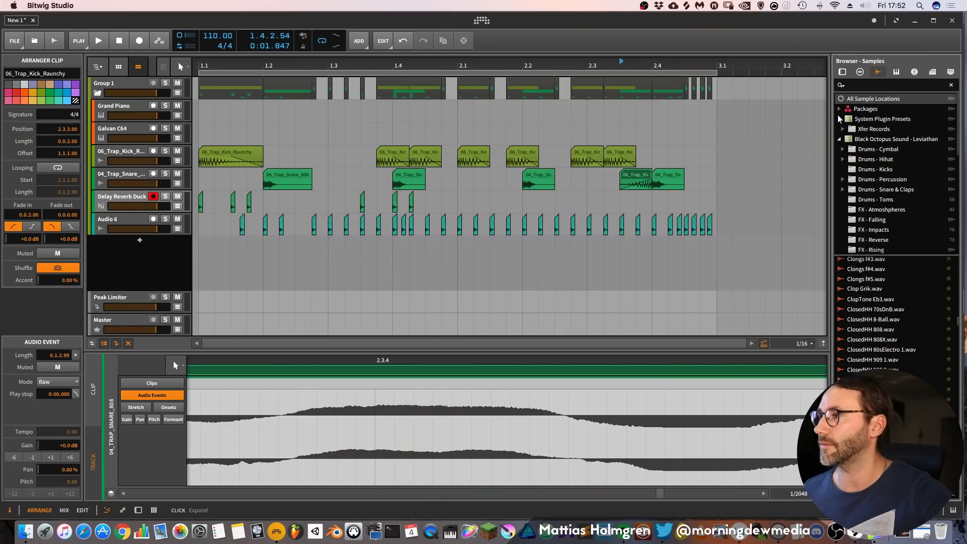
Show the Reverb device collection in the Devices browser.
{"action": "left_click", "coordinate": [841, 72]}
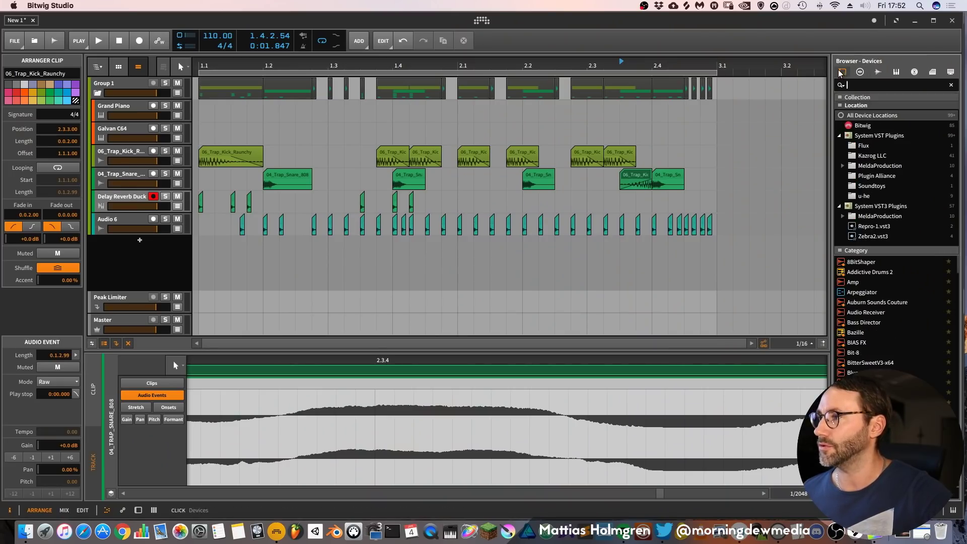
{"action": "left_click", "coordinate": [854, 97]}
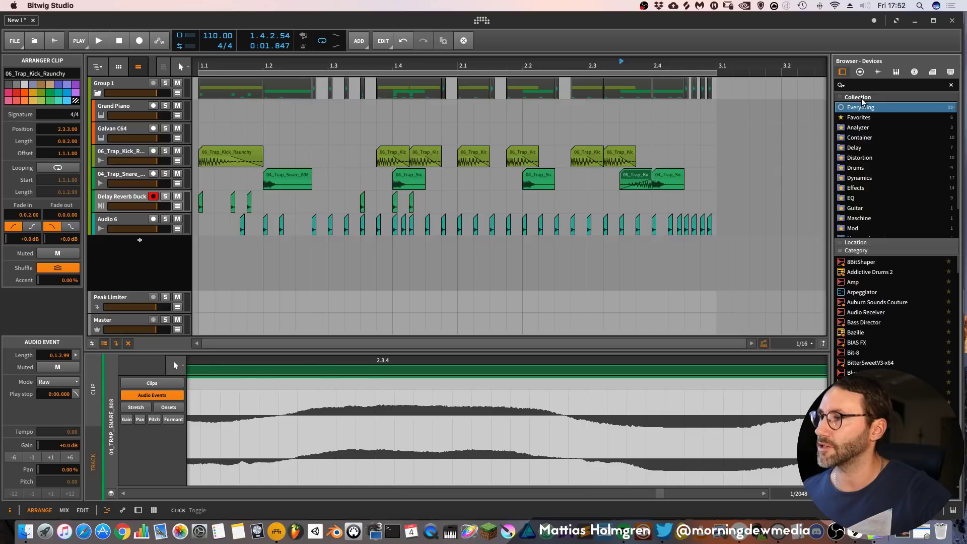
{"action": "scroll", "coordinate": [893, 214], "scroll_direction": "down", "scroll_amount": 3}
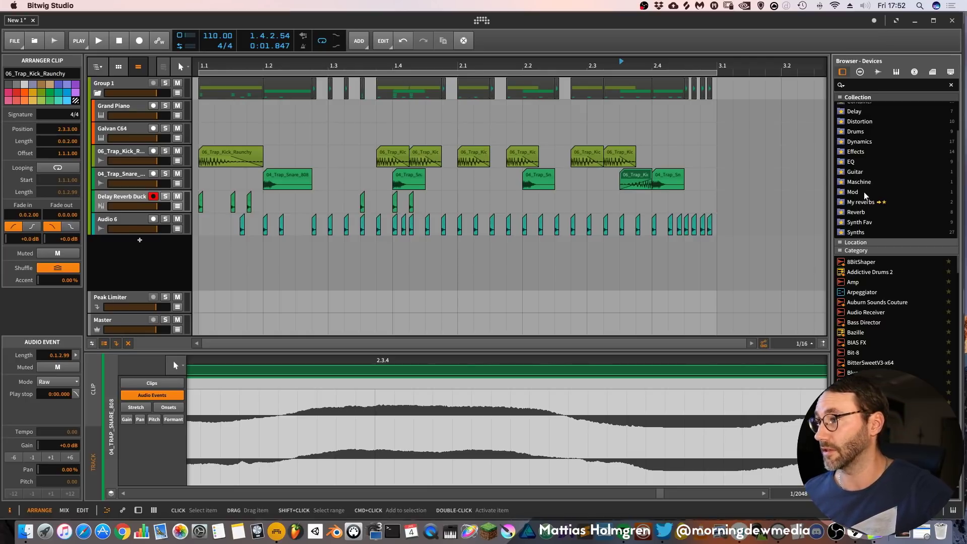
{"action": "left_click", "coordinate": [861, 213]}
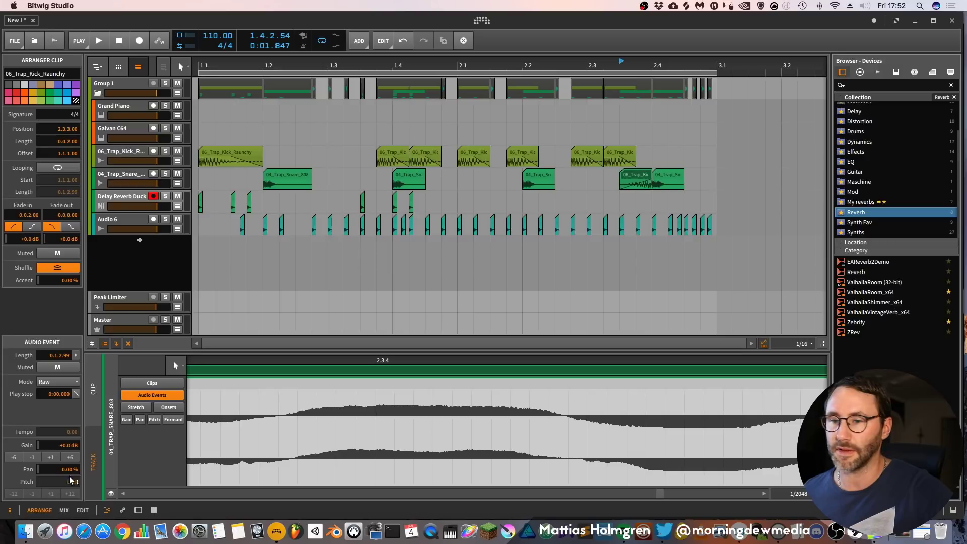
Target the 04_Trap_Snare_808 track and select ValhallaRoom_x64 in the reverb list.
{"action": "left_click", "coordinate": [117, 223]}
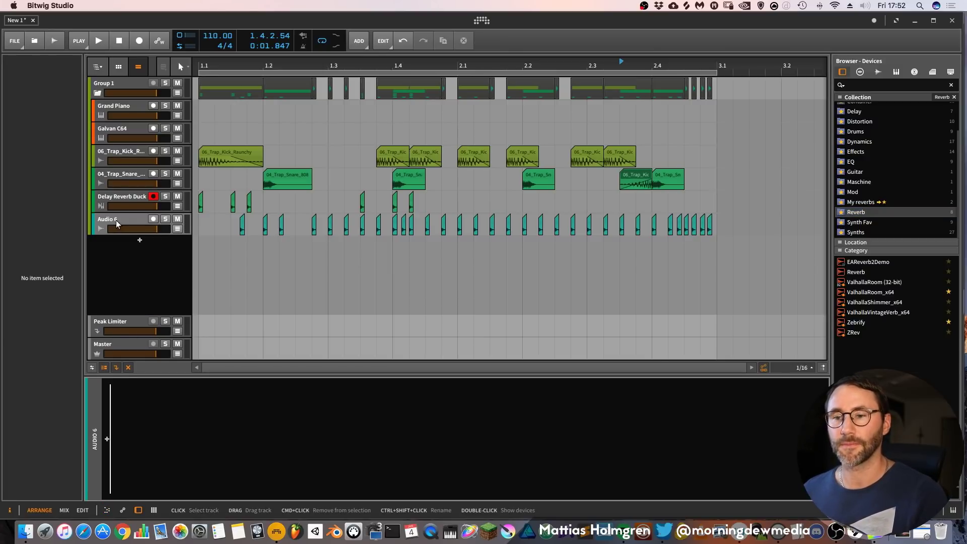
{"action": "left_click", "coordinate": [116, 223]}
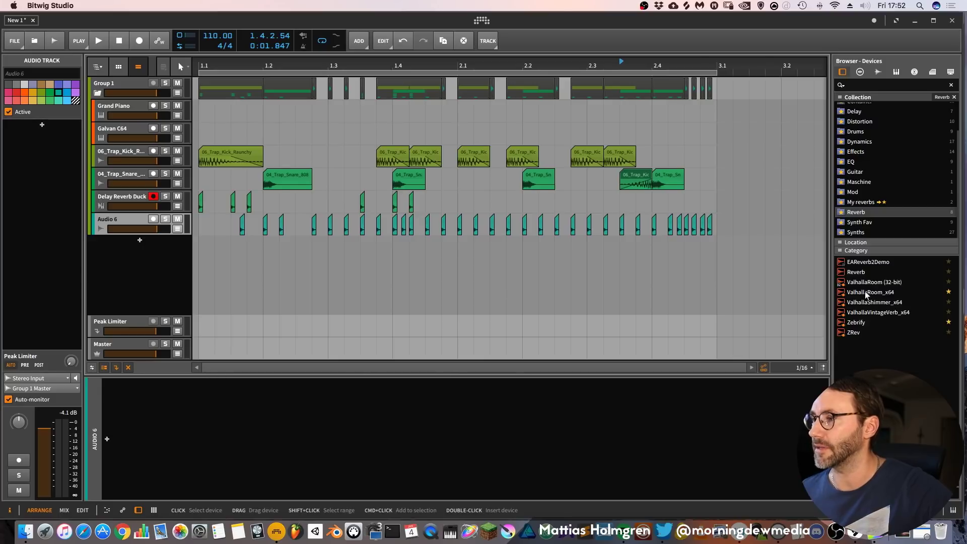
{"action": "key", "text": "Up"}
{"action": "key", "text": "Up"}
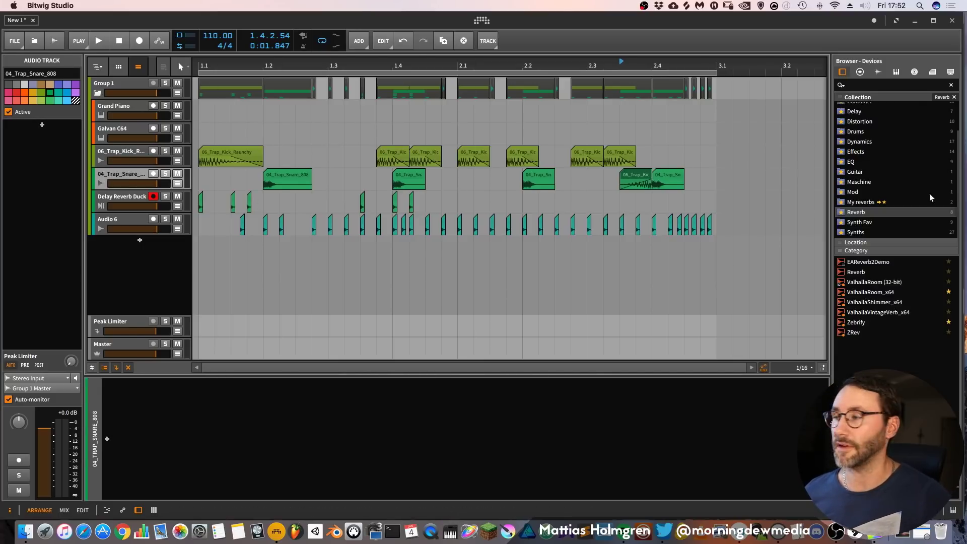
{"action": "left_click", "coordinate": [865, 293]}
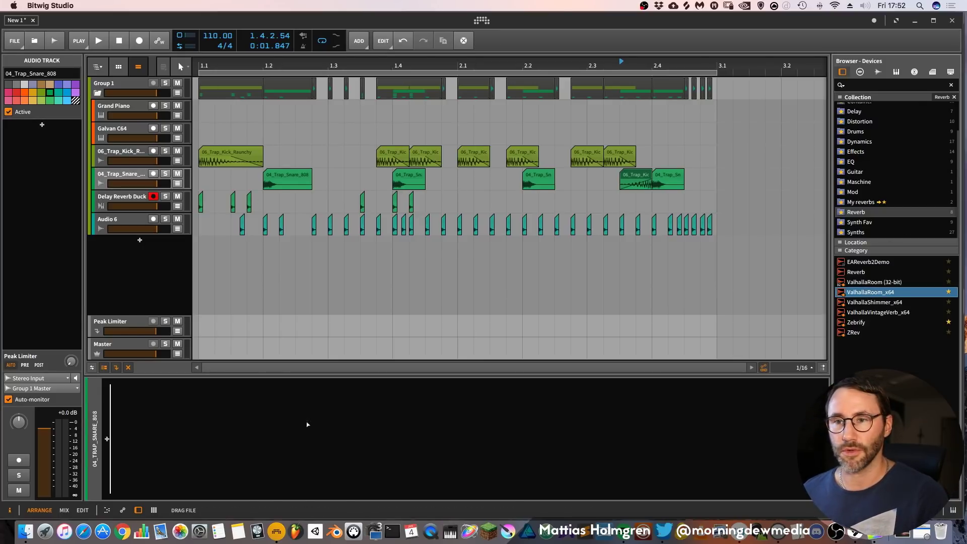
Insert ValhallaRoom_x64 on the snare track, trying 22.6% mix and a 9160 Hz high cut.
{"action": "key", "text": "Return"}
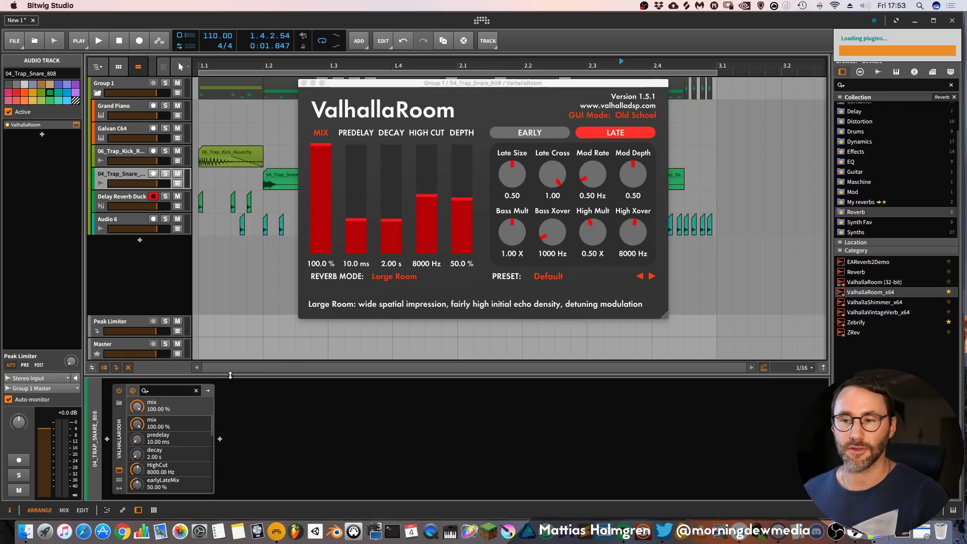
{"action": "left_click", "coordinate": [304, 84]}
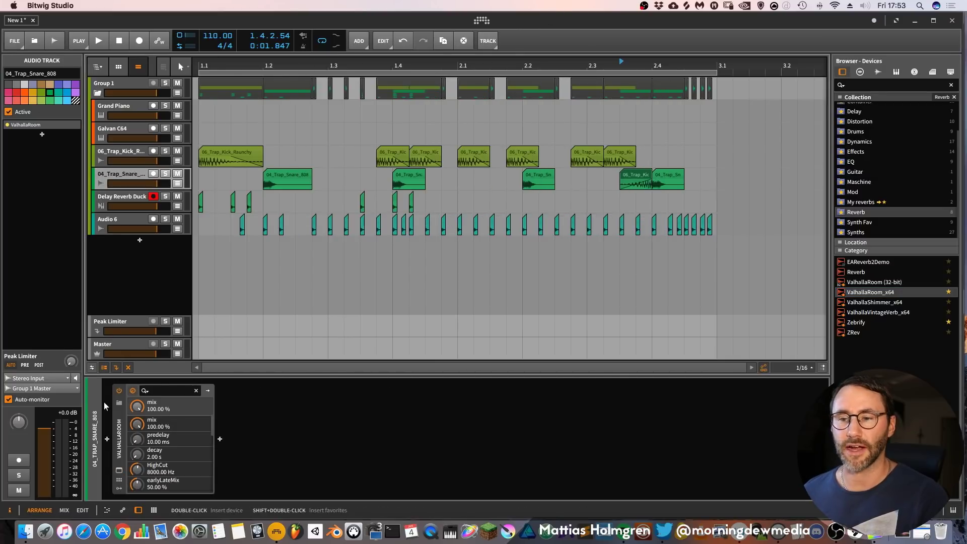
{"action": "left_click", "coordinate": [119, 471]}
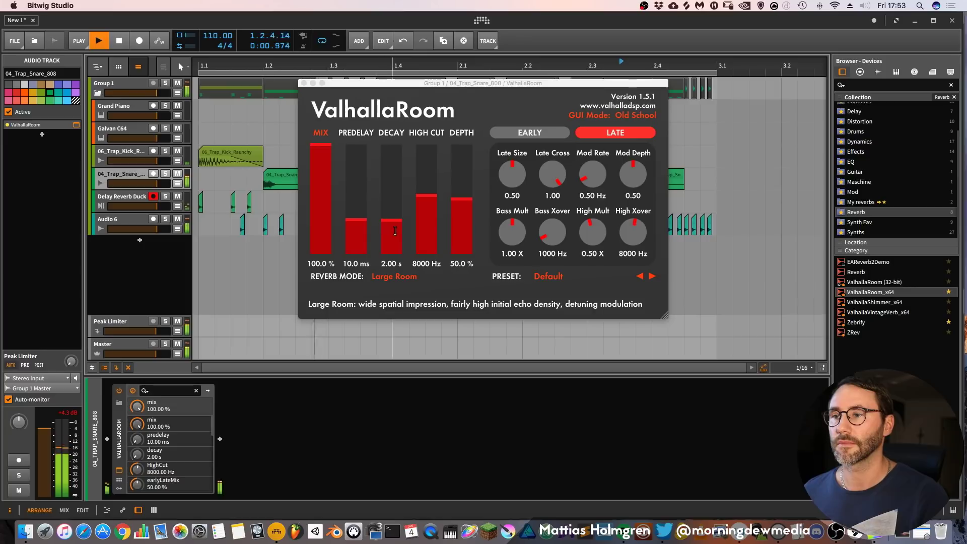
{"action": "left_click_drag", "start_coordinate": [320, 226], "coordinate": [321, 229]}
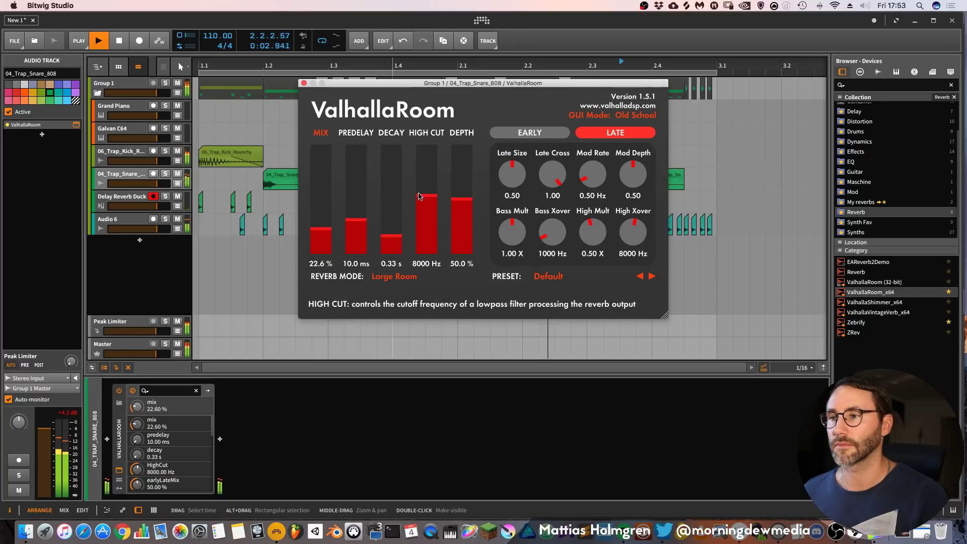
{"action": "left_click", "coordinate": [427, 187]}
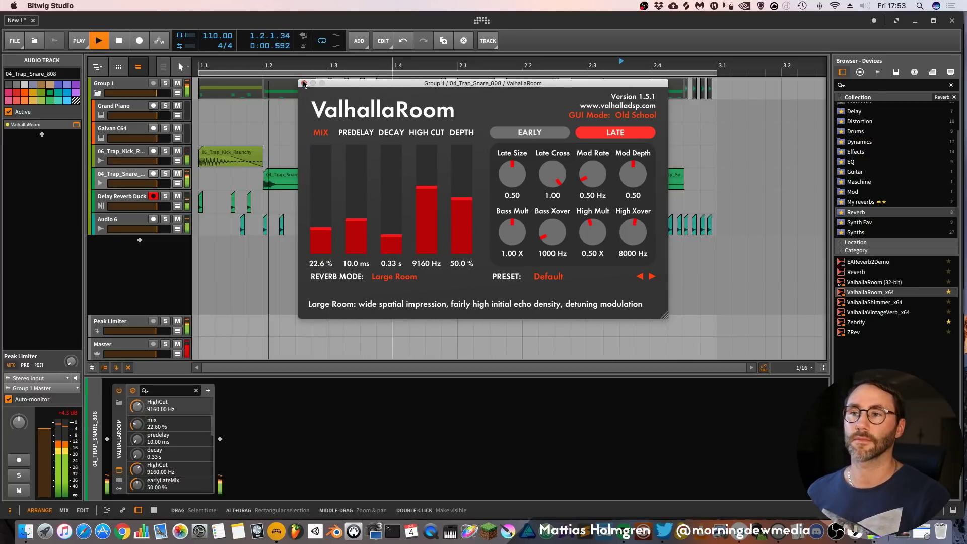
{"action": "left_click", "coordinate": [303, 83]}
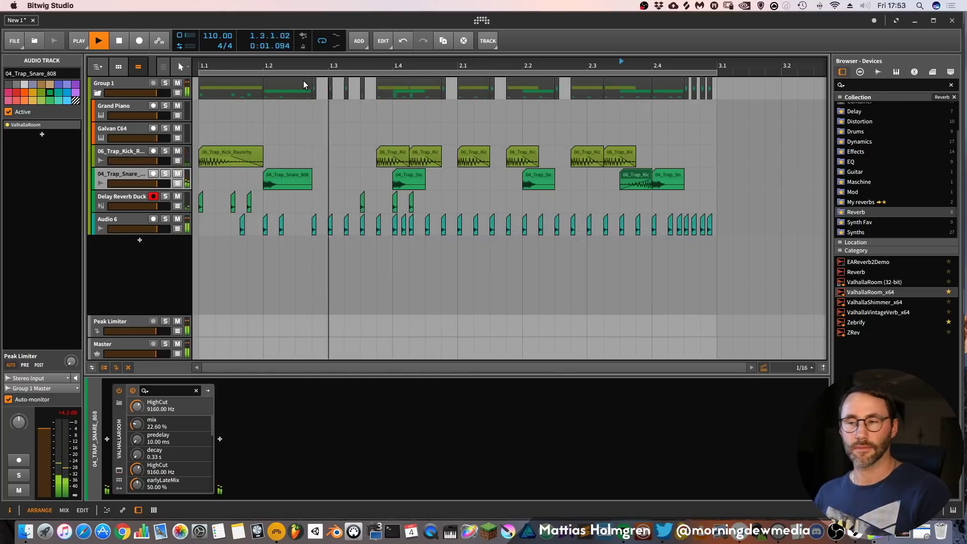
Set ValhallaRoom to 0.63 s decay, 6420 Hz high cut, 62.2% depth and 30% mix.
{"action": "left_click", "coordinate": [137, 426]}
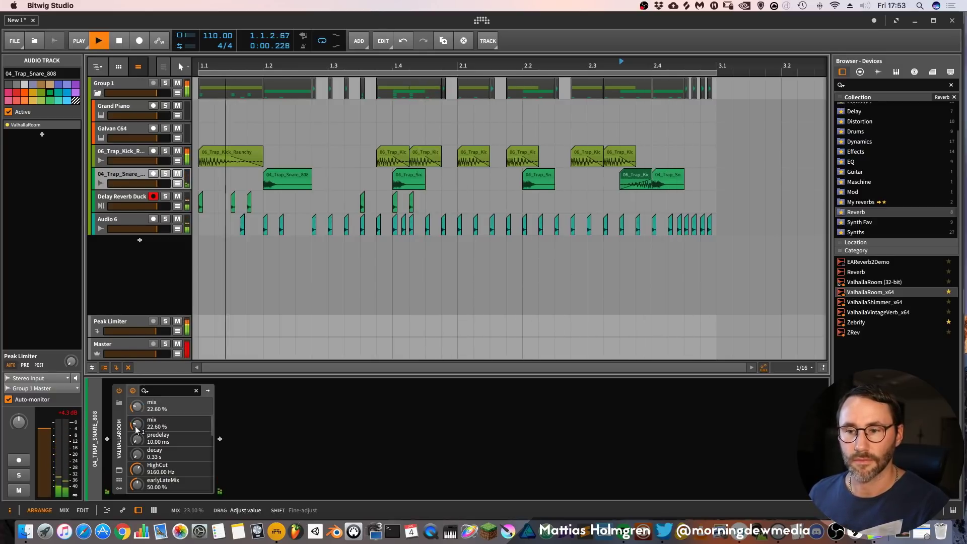
{"action": "left_click_drag", "start_coordinate": [136, 457], "coordinate": [136, 428]}
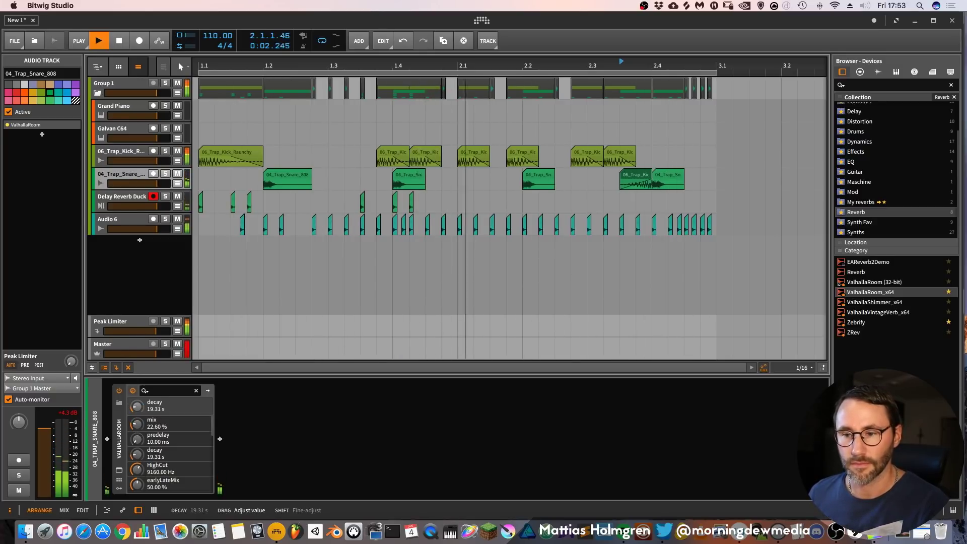
{"action": "left_click", "coordinate": [119, 470]}
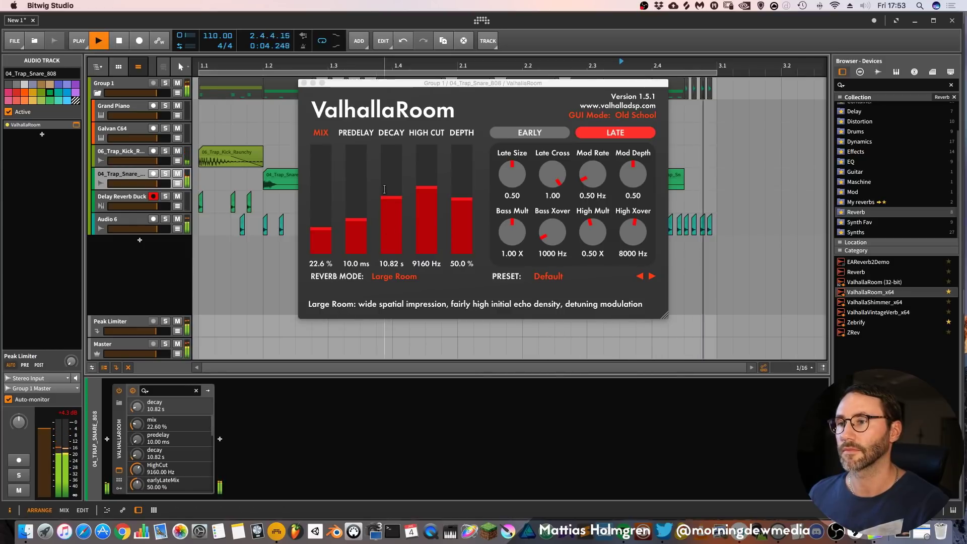
{"action": "left_click_drag", "start_coordinate": [391, 186], "coordinate": [393, 237]}
{"action": "left_click_drag", "start_coordinate": [462, 199], "coordinate": [426, 206]}
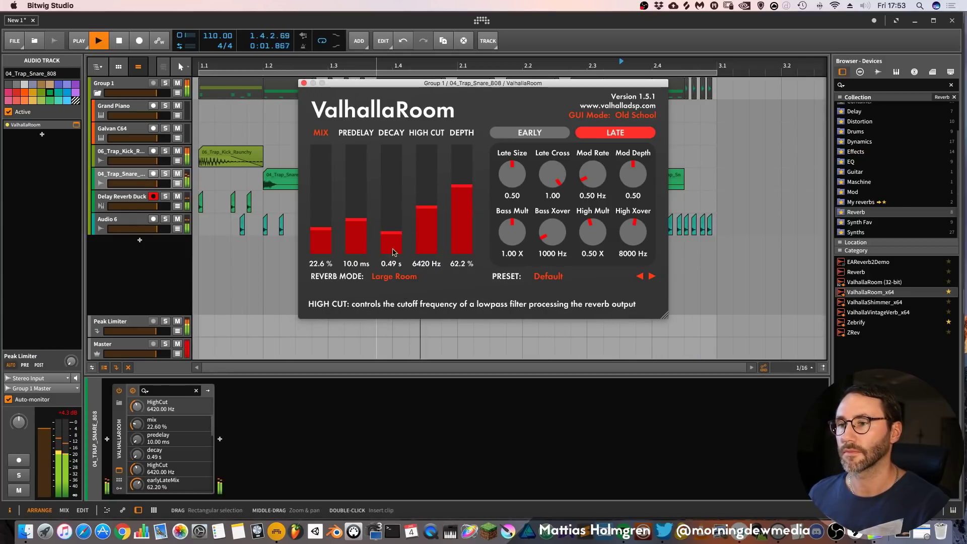
{"action": "mouse_move", "coordinate": [391, 233]}
{"action": "left_mouse_down"}
{"action": "mouse_move", "coordinate": [403, 188]}
{"action": "mouse_move", "coordinate": [391, 235]}
{"action": "left_mouse_up"}
{"action": "left_click_drag", "start_coordinate": [321, 228], "coordinate": [321, 220]}
{"action": "mouse_move", "coordinate": [389, 247]}
{"action": "left_mouse_down"}
{"action": "mouse_move", "coordinate": [392, 147]}
{"action": "mouse_move", "coordinate": [395, 243]}
{"action": "mouse_move", "coordinate": [397, 235]}
{"action": "left_mouse_up"}
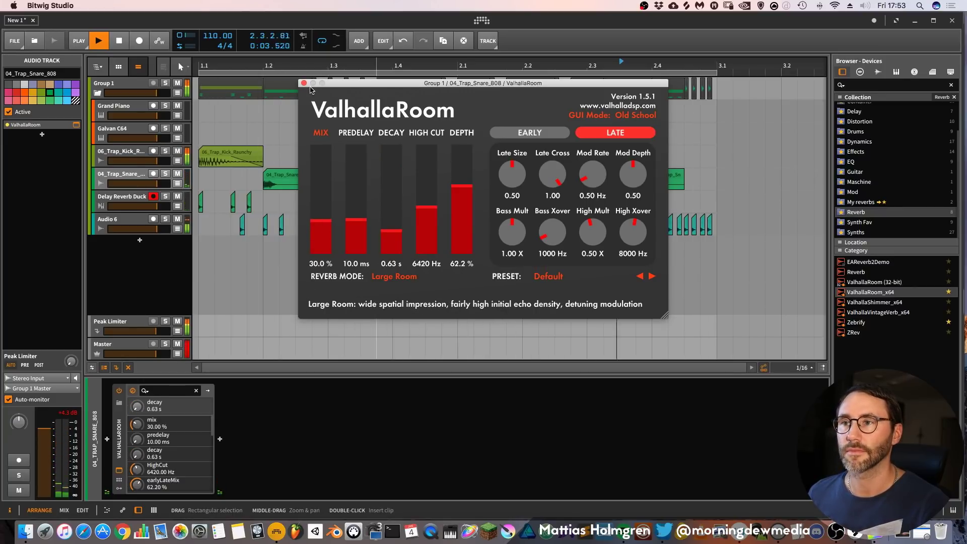